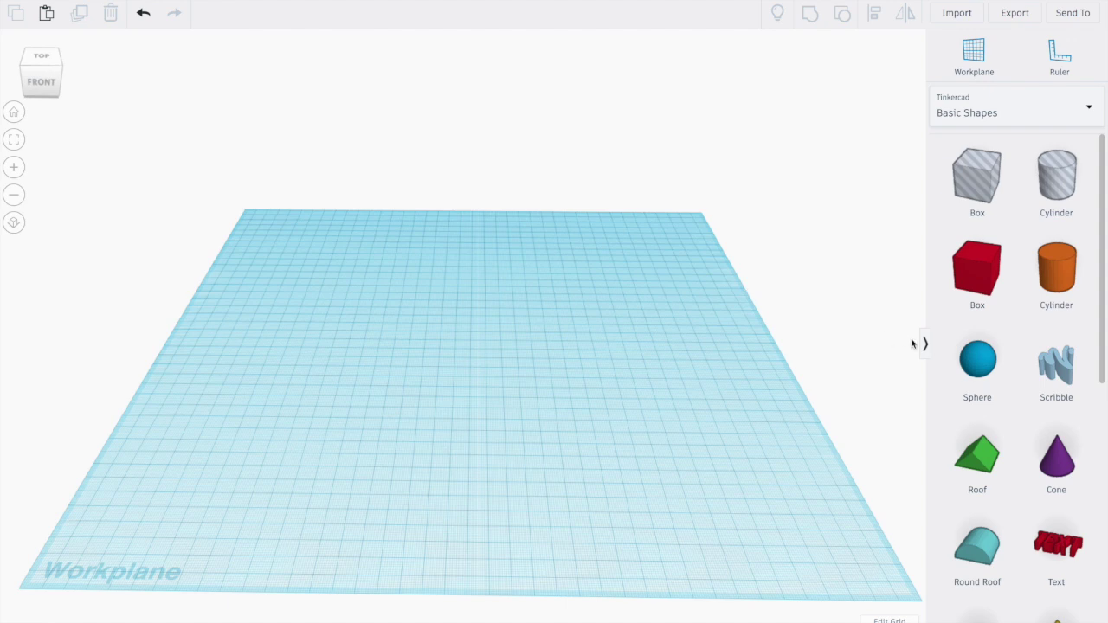
Place two default spheres on the workplane, one in its left part and one just behind its centre.
left_click(980, 363)
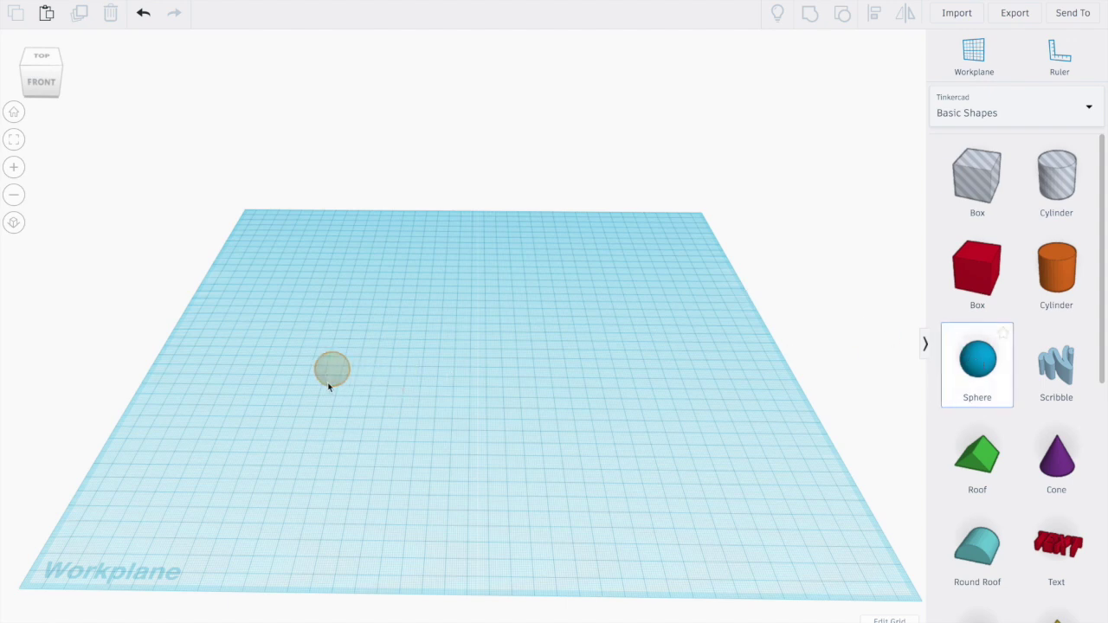
left_click(291, 391)
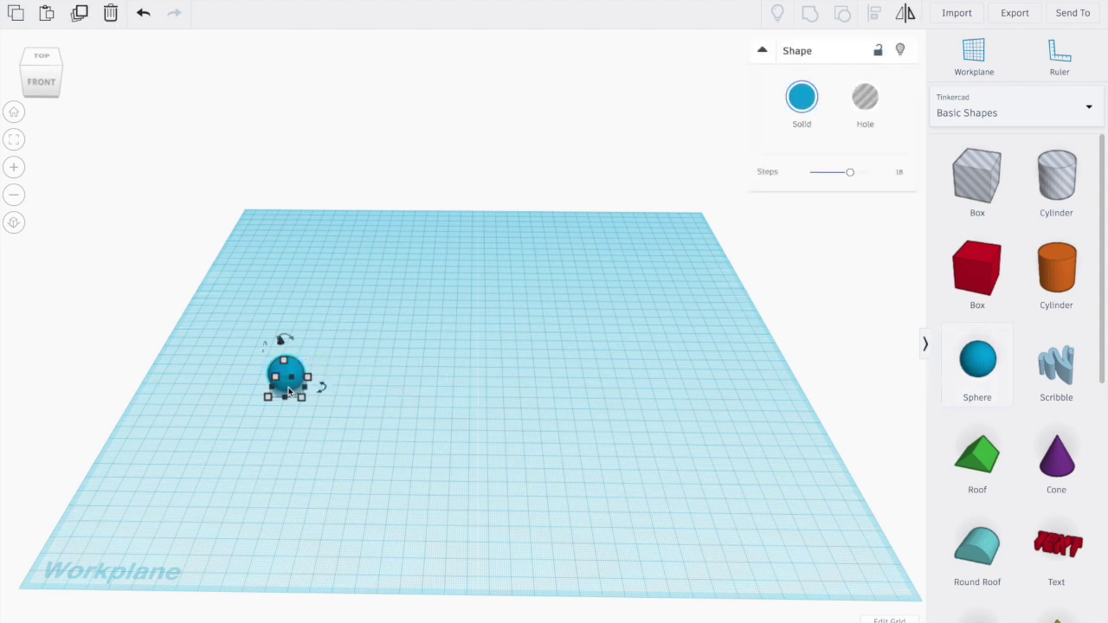
left_click(985, 359)
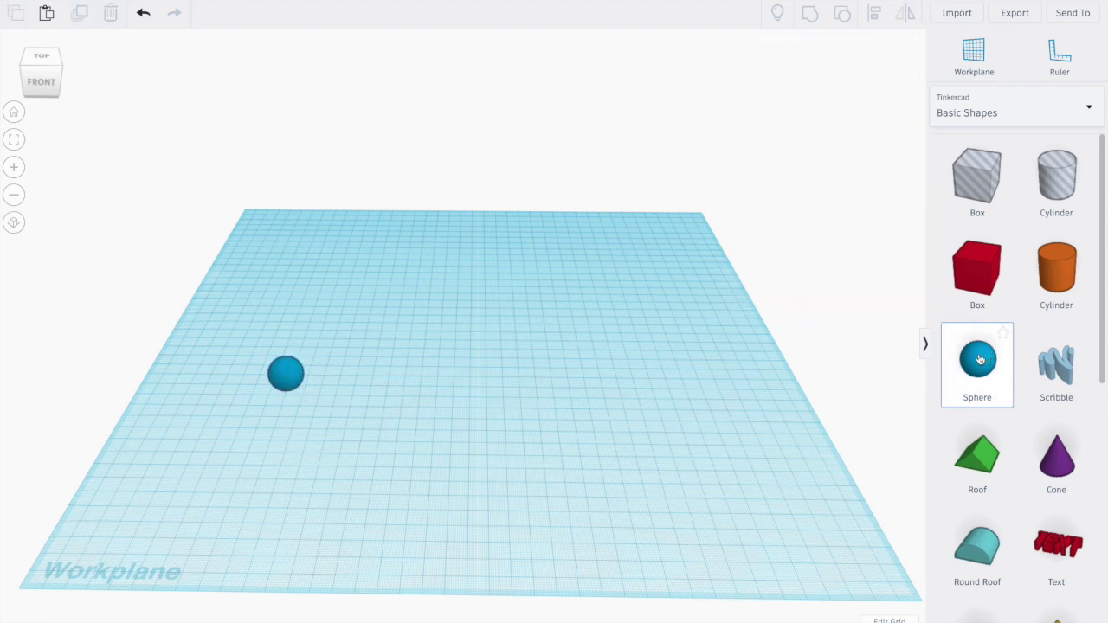
left_click(498, 341)
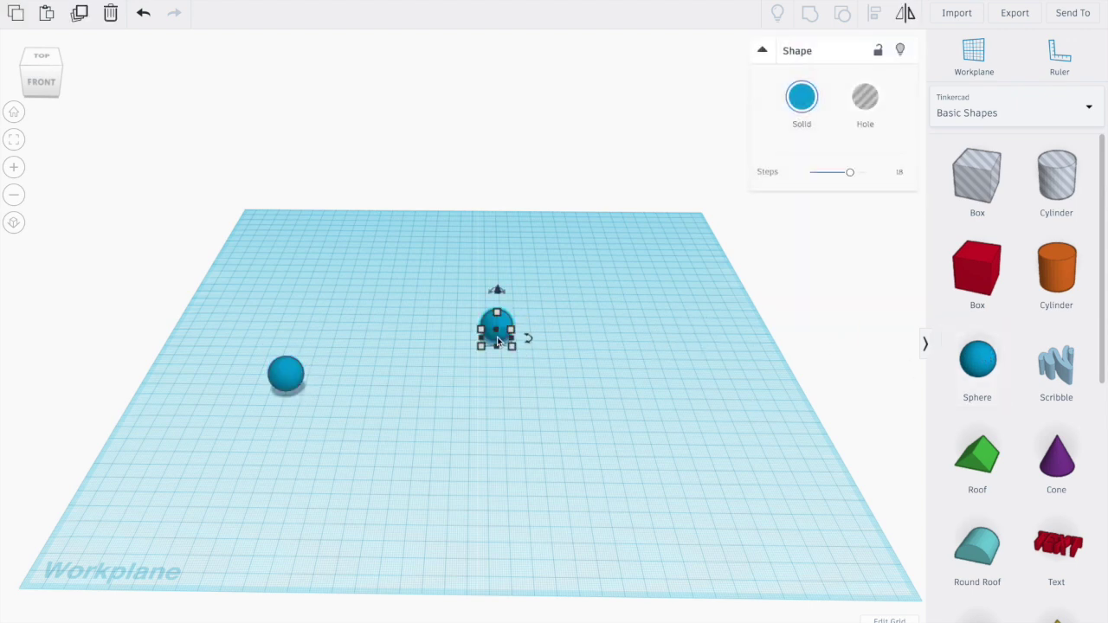
Raise the sphere near the centre above the workplane and enlarge it uniformly to 43.00 by 43.00.
left_click_drag(497, 289, 498, 216)
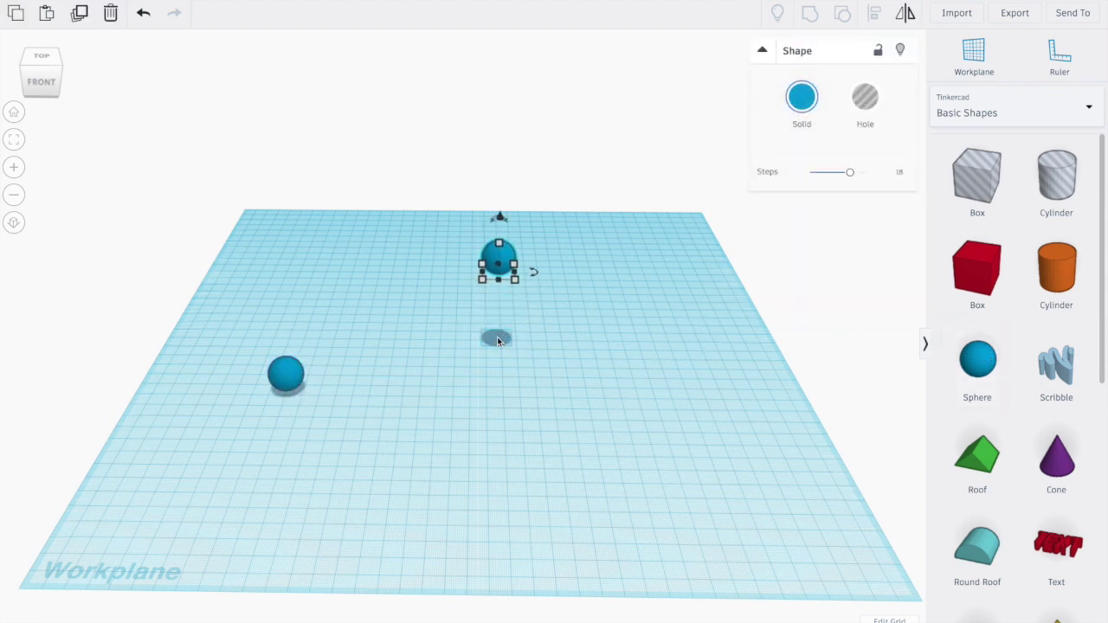
left_click_drag(516, 278, 534, 302)
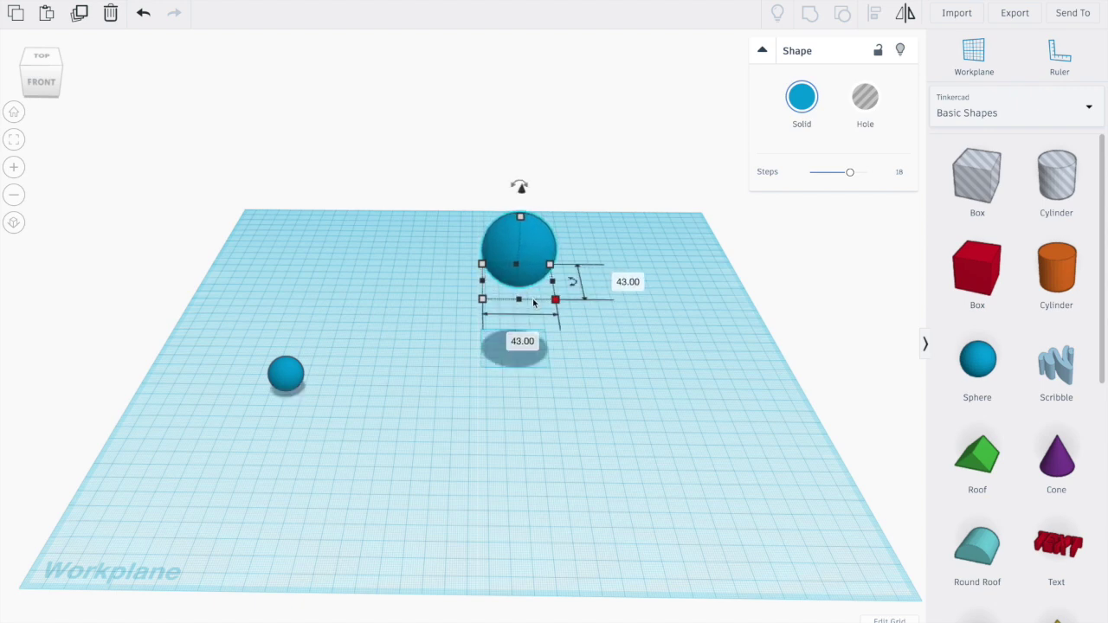
Change the solid colour of the large raised sphere to yellow and deselect it.
left_click(801, 97)
left_click(834, 218)
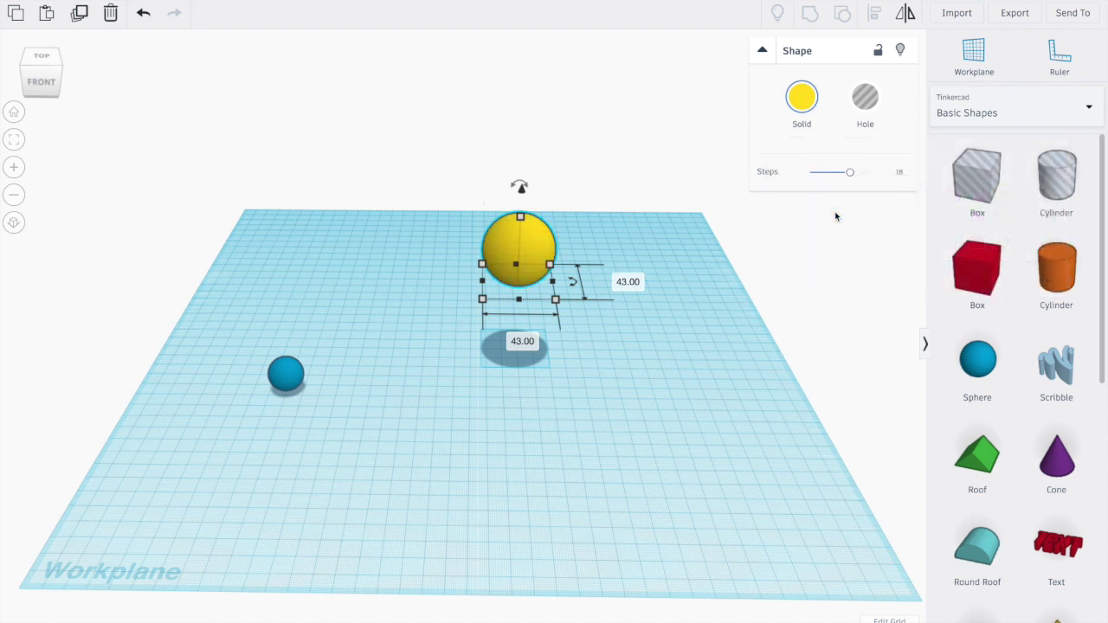
left_click(572, 392)
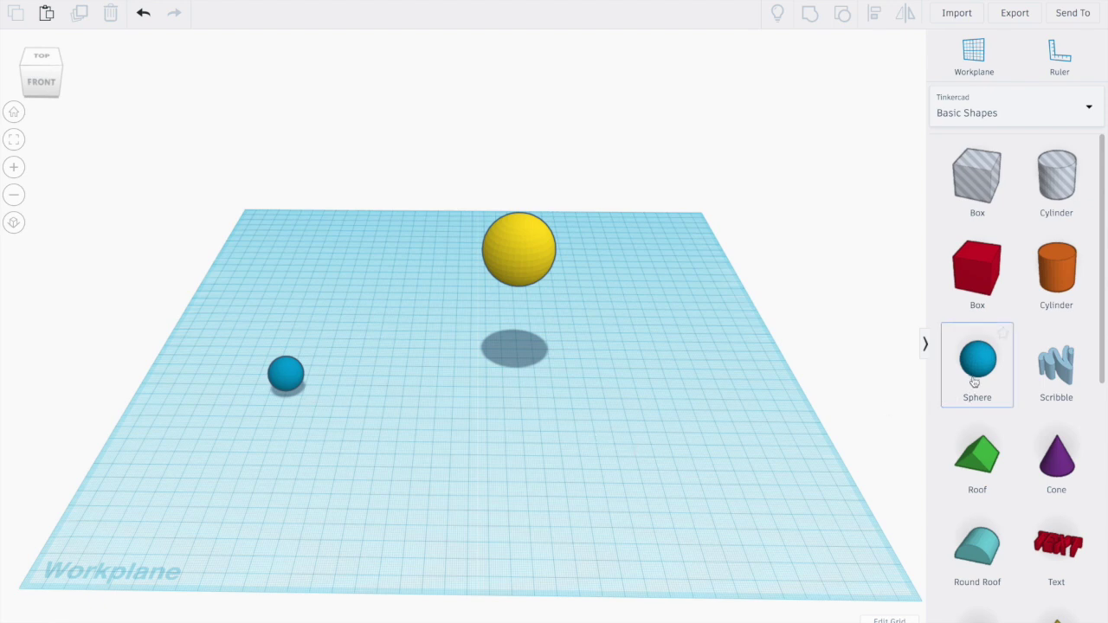
Place a third sphere near the front left of the workplane and colour it red.
left_click_drag(978, 368, 339, 506)
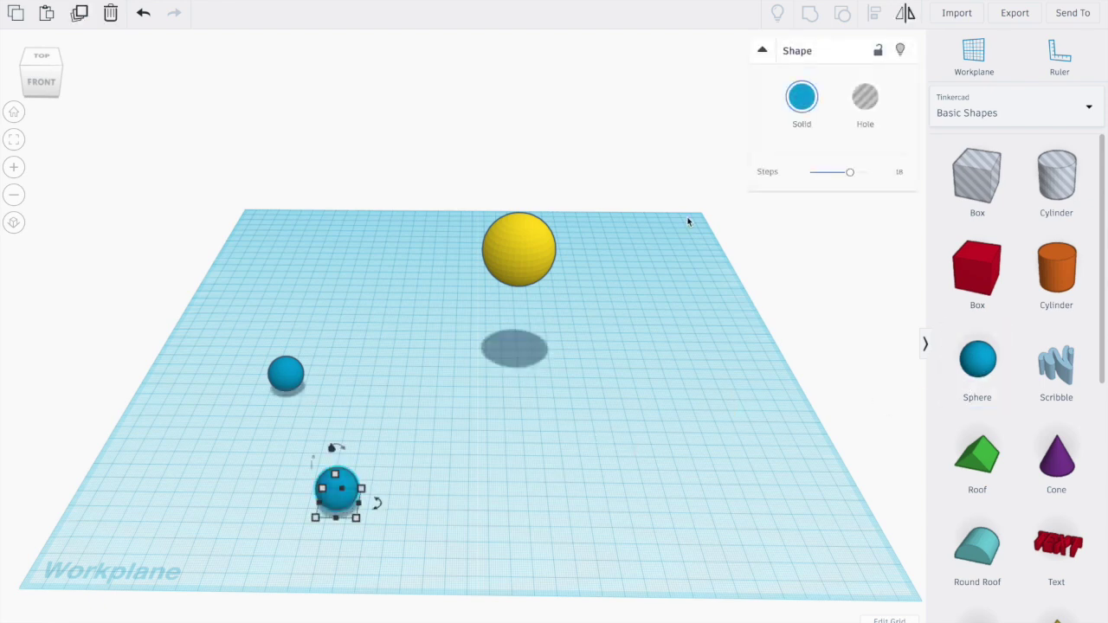
left_click(803, 120)
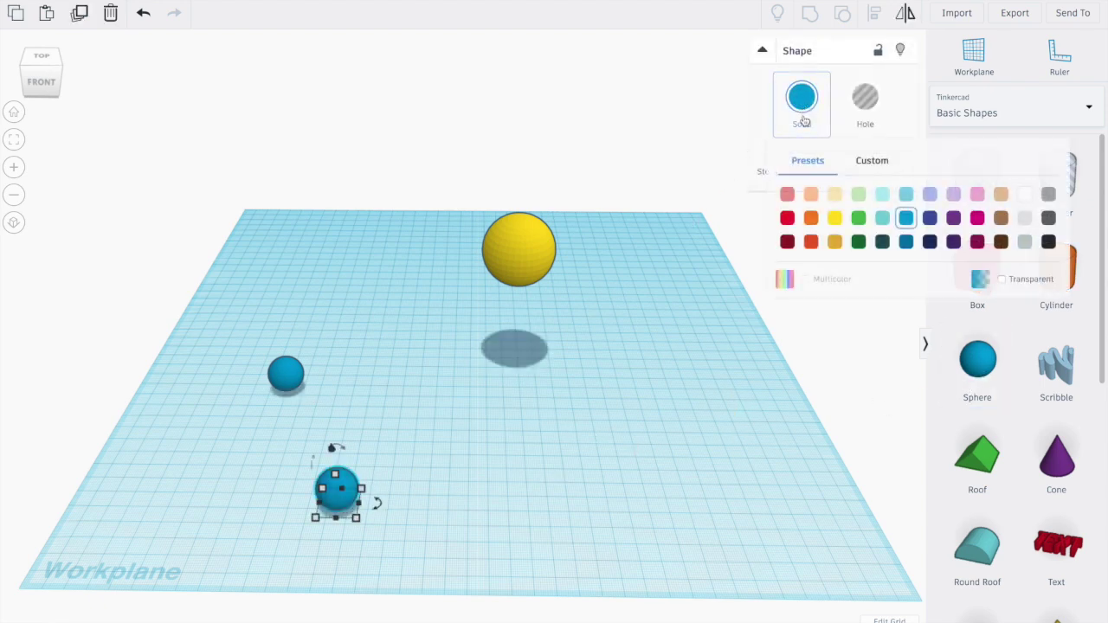
left_click(787, 217)
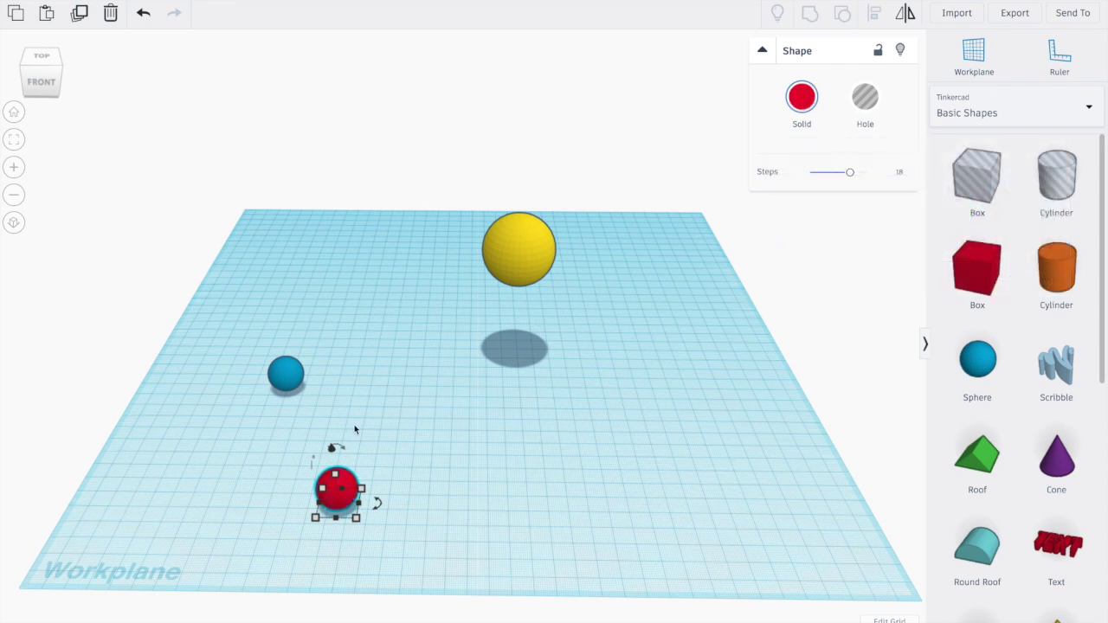
Select the red and small blue spheres together and examine their shared rotation handles.
left_click(293, 379, "shift")
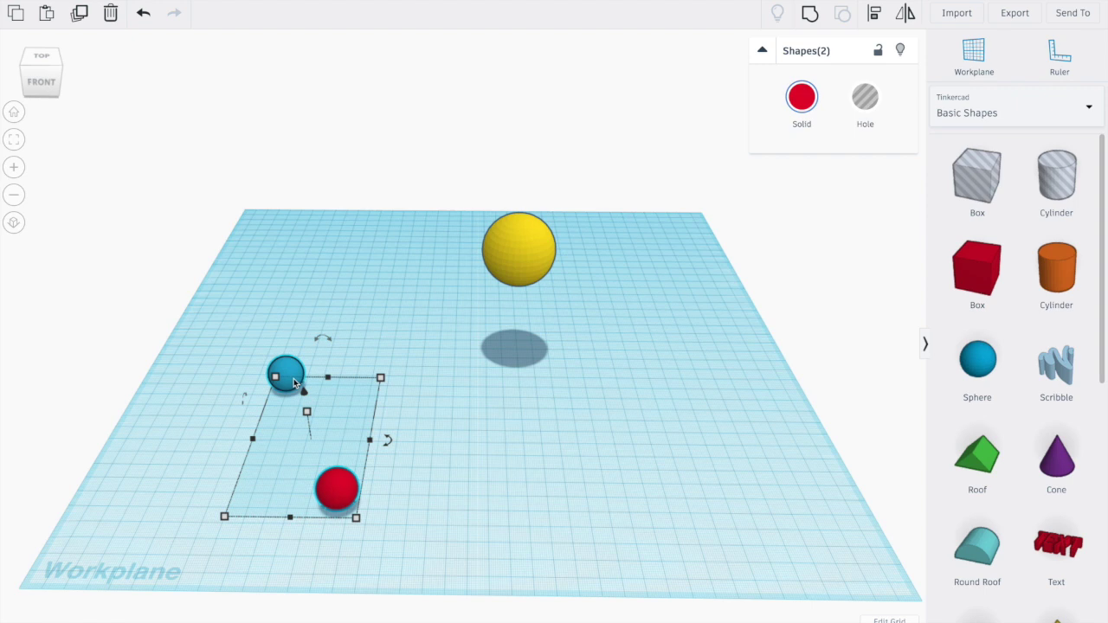
mouse_move(388, 442)
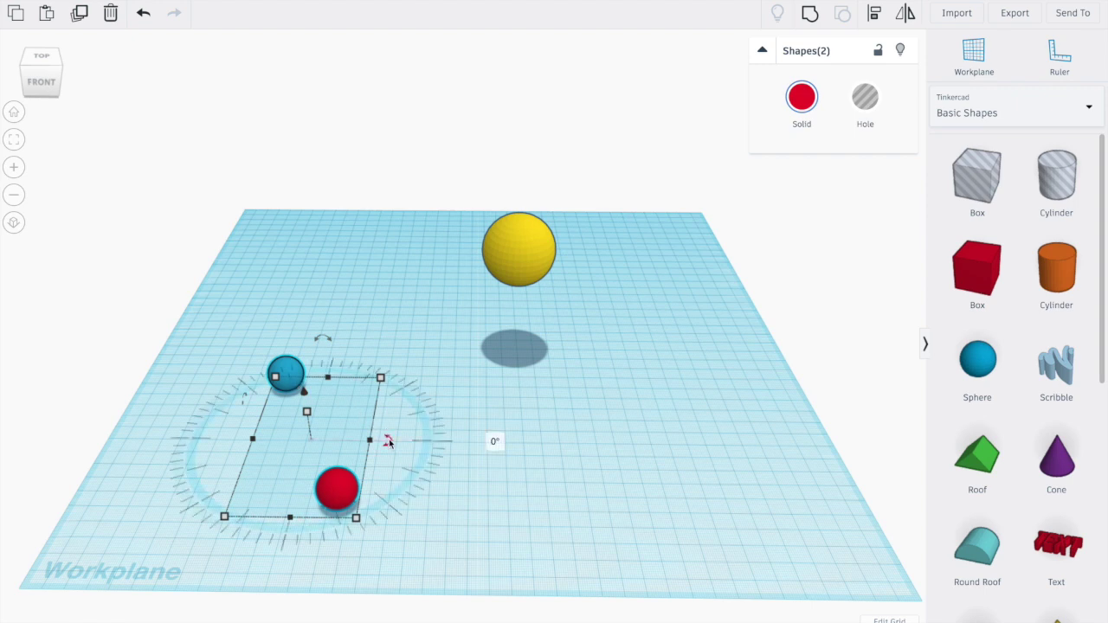
mouse_move(329, 342)
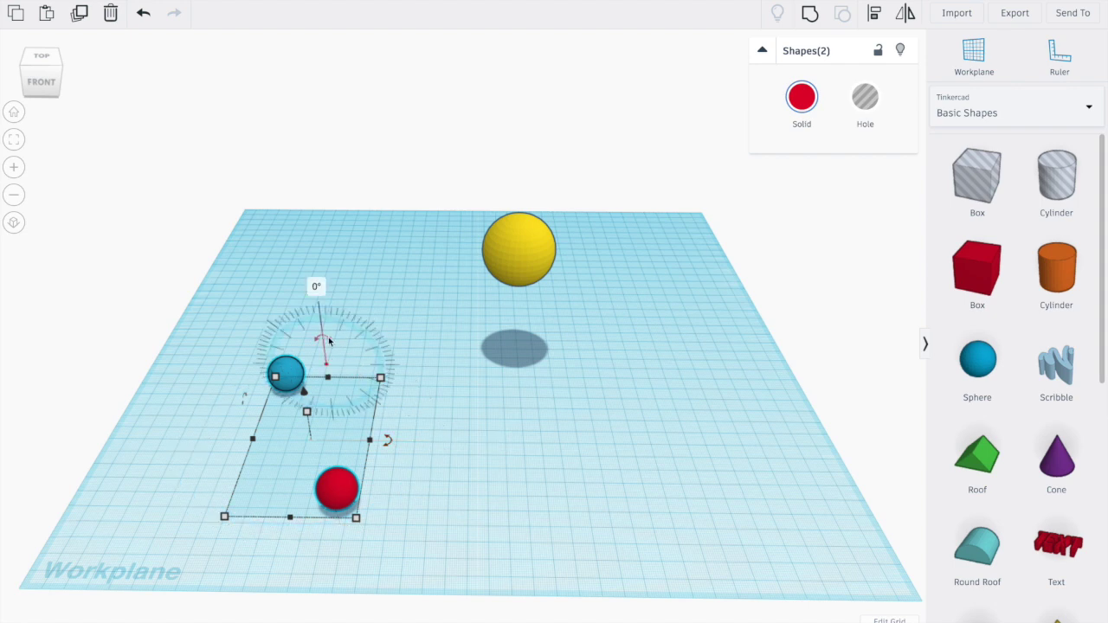
left_click(425, 502)
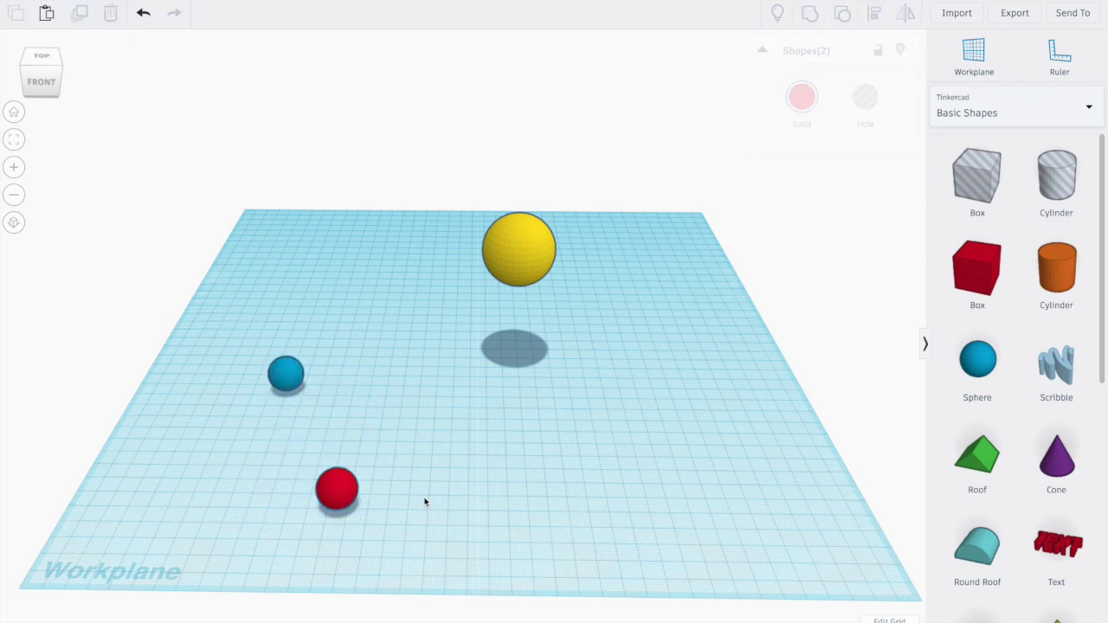
Delete the red sphere from the workplane.
left_click(341, 492)
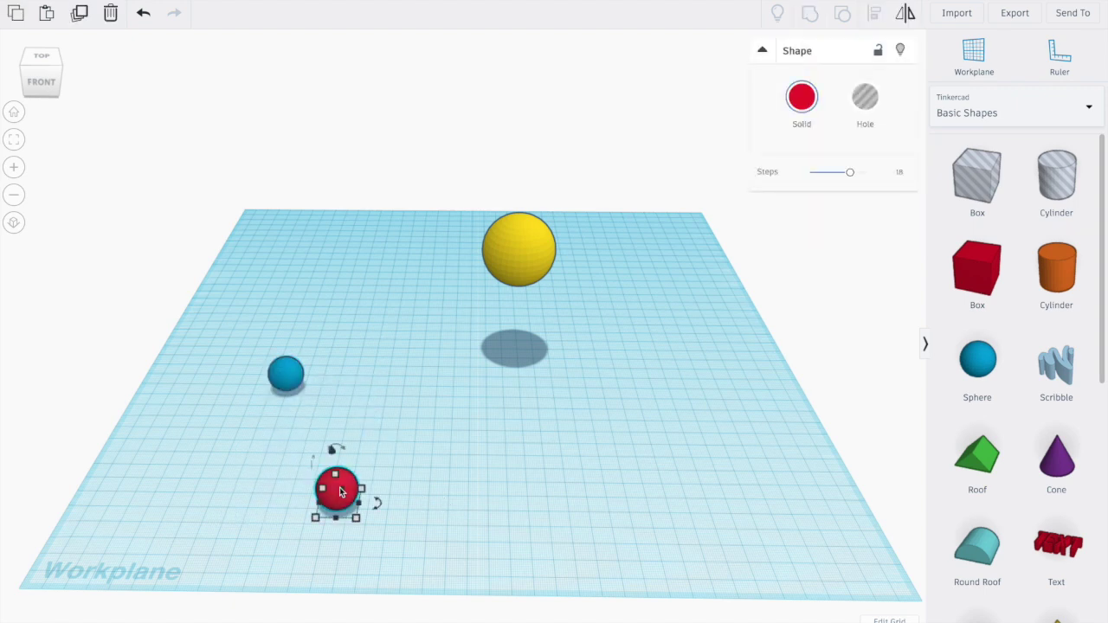
key("Delete")
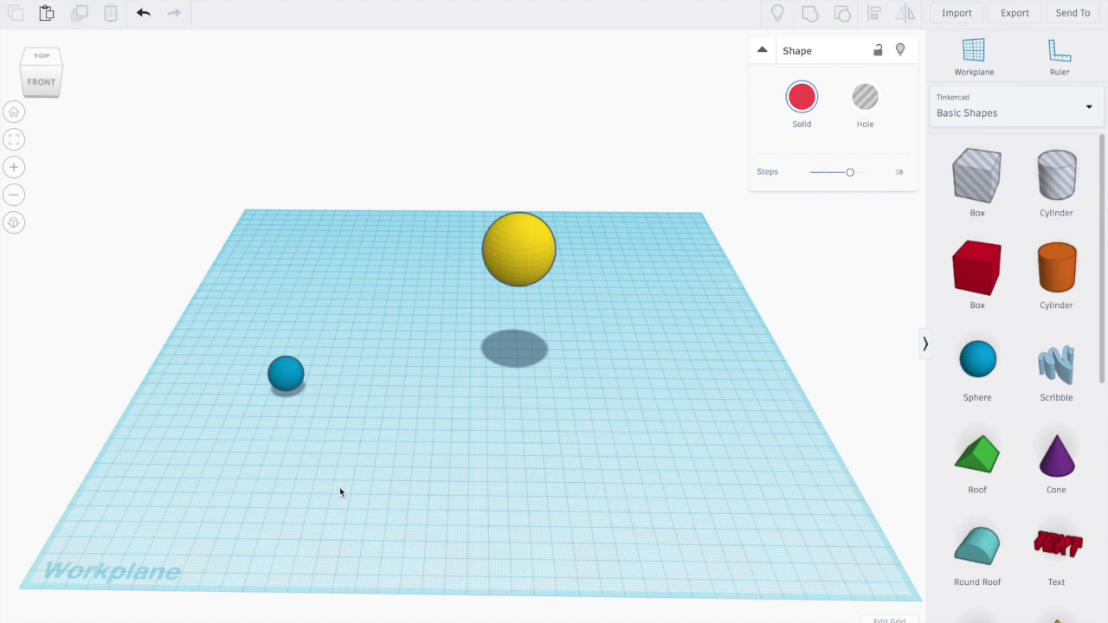
Duplicate the small blue sphere in place and centre the copy inside the yellow sphere on all three axes with Align.
left_click(292, 382)
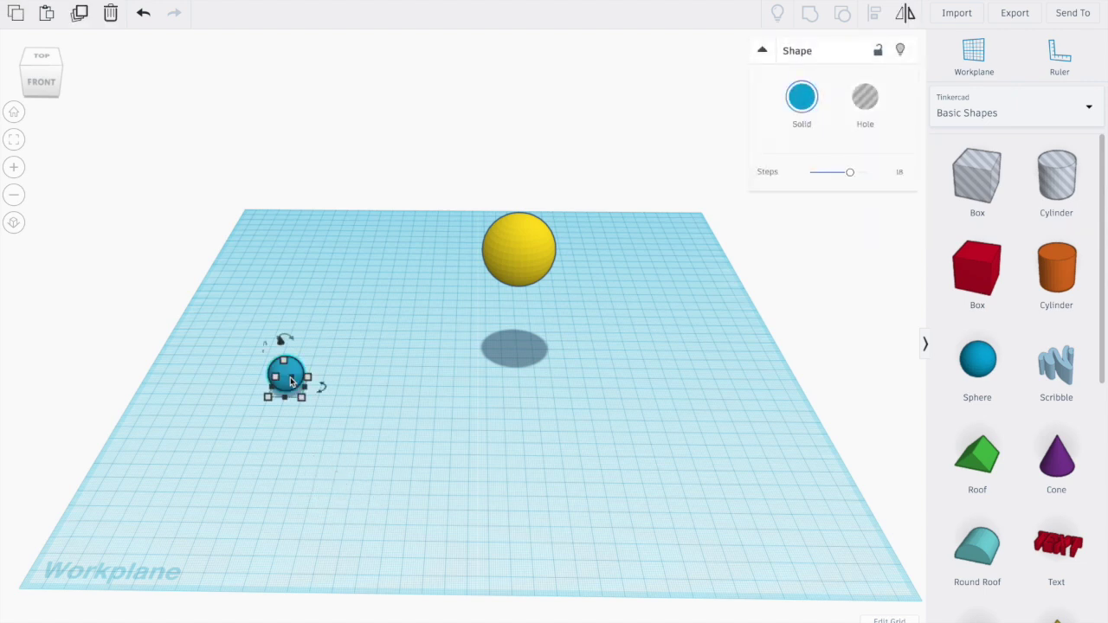
left_click(78, 19)
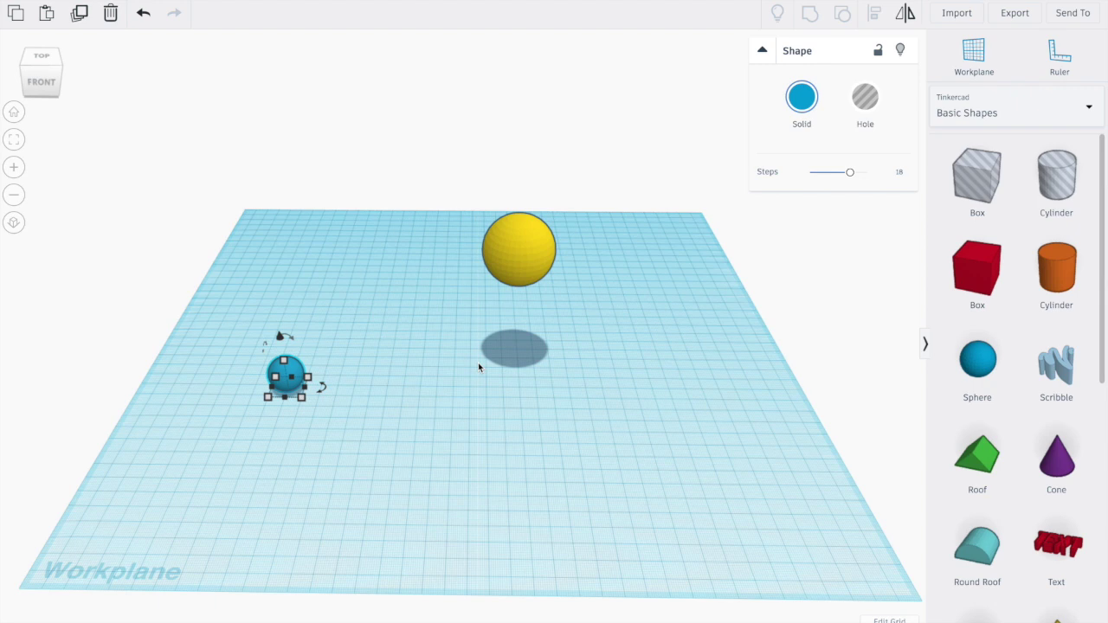
left_click(536, 257, "shift")
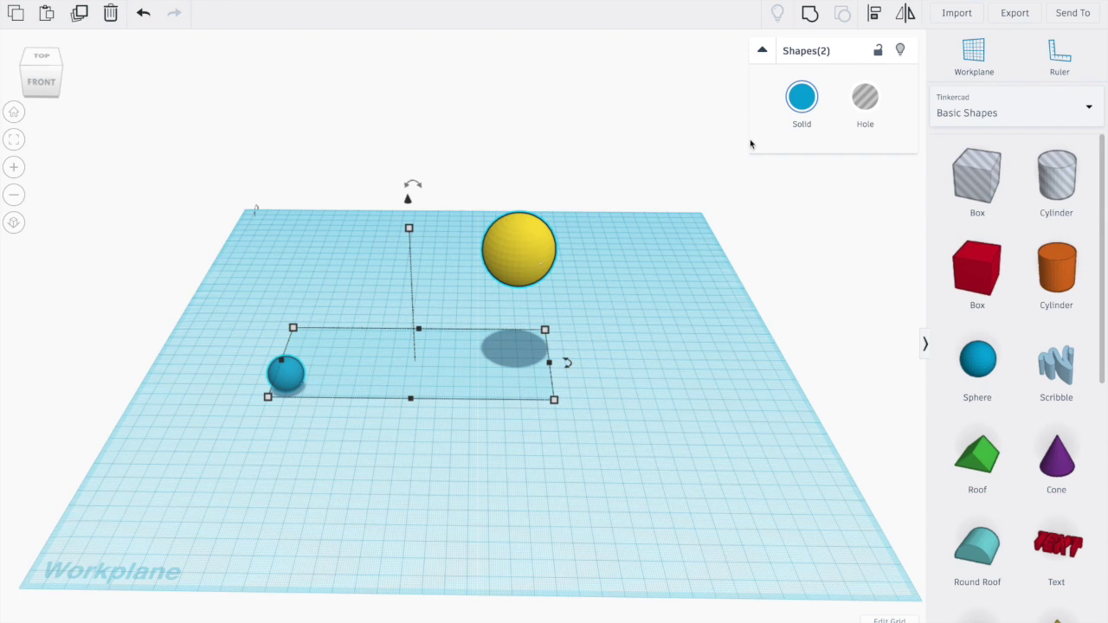
left_click(876, 14)
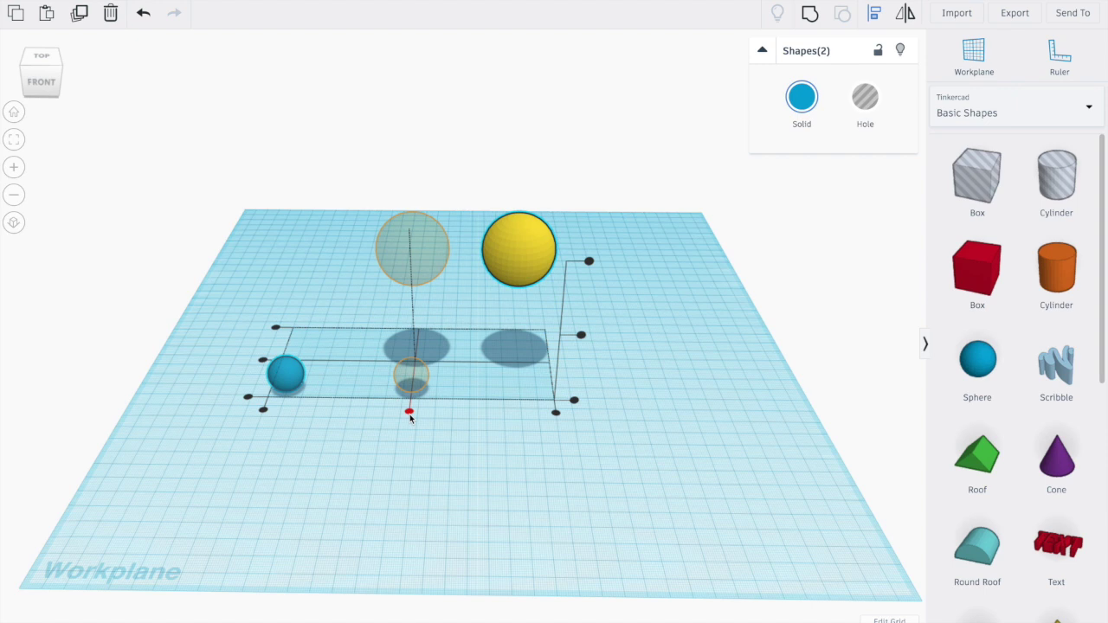
left_click(530, 250)
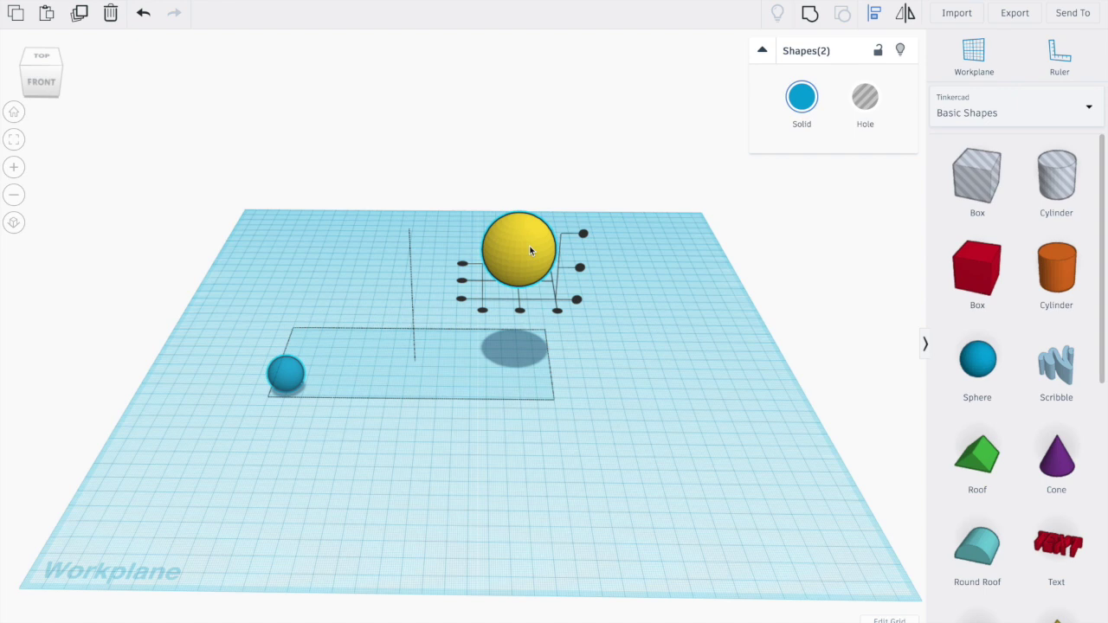
left_click(580, 269)
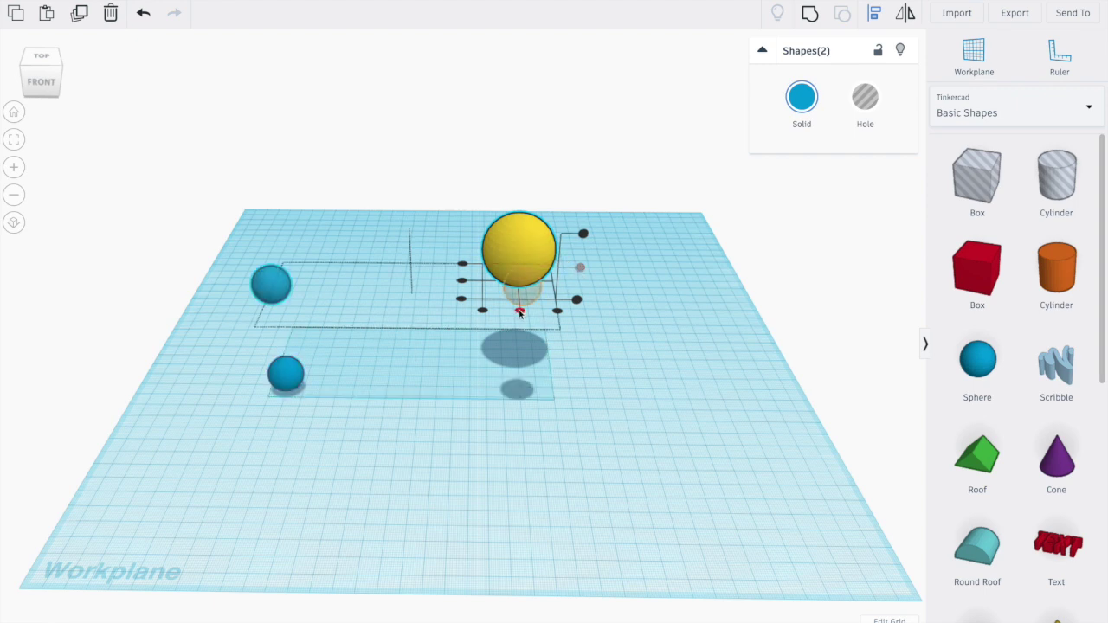
left_click(519, 312)
left_click(464, 281)
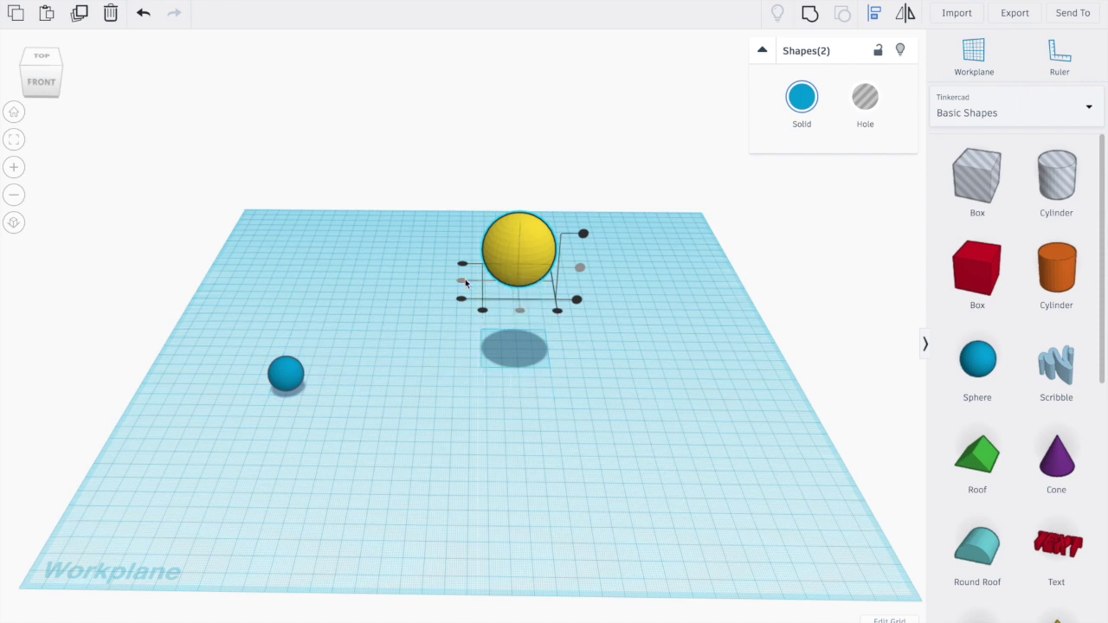
Duplicate the yellow sphere together with the blue sphere centred inside it.
left_click(79, 21)
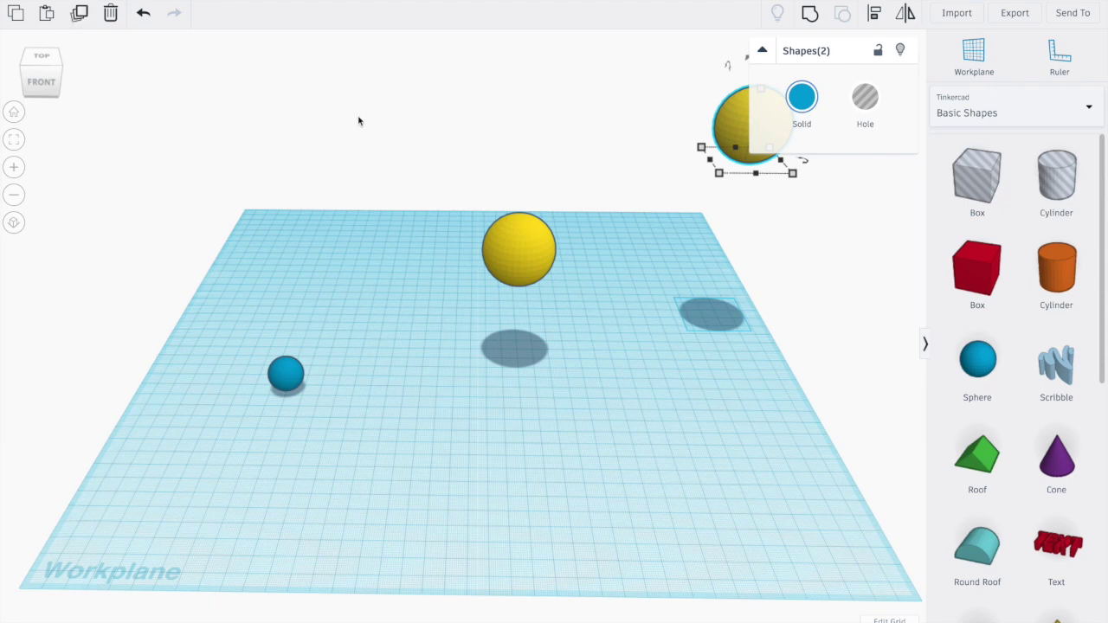
scroll(618, 268, "up", 3)
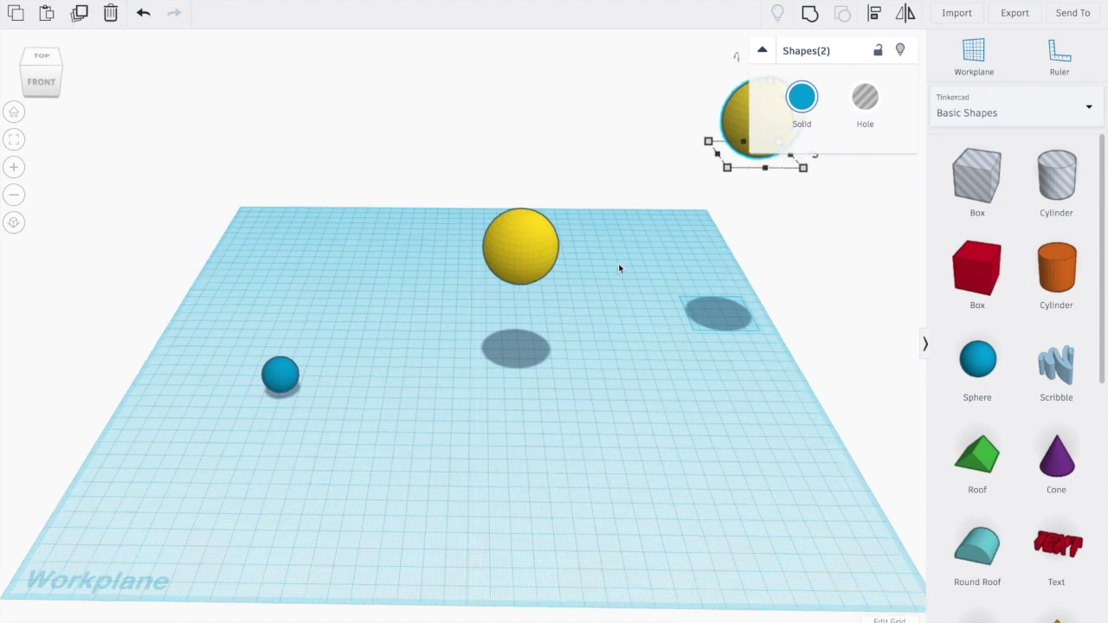
scroll(618, 269, "down", 5)
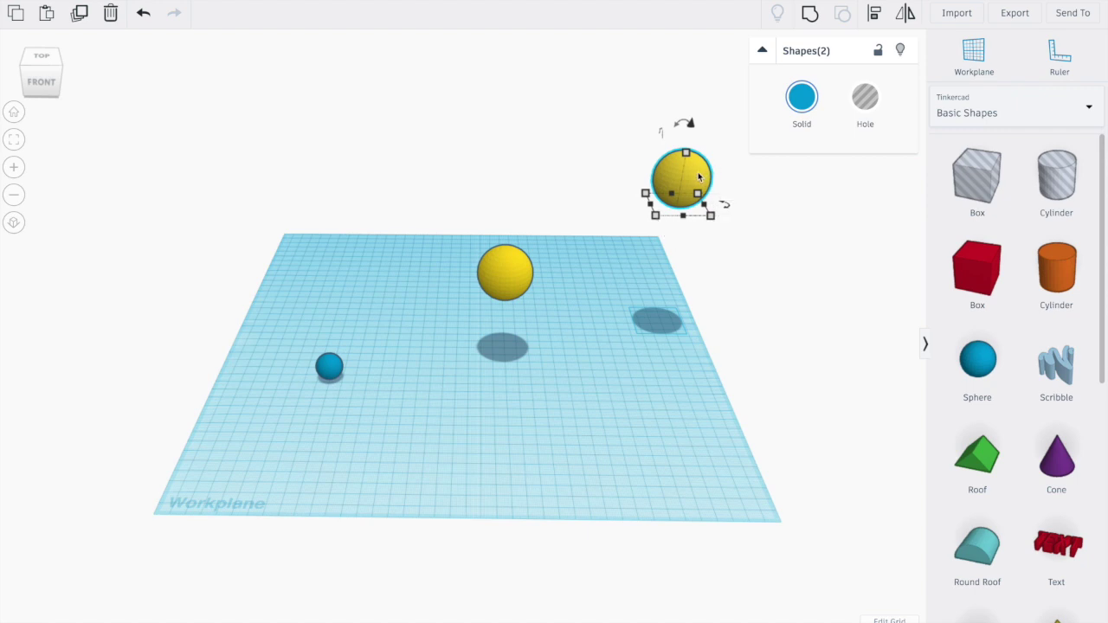
left_click(671, 282)
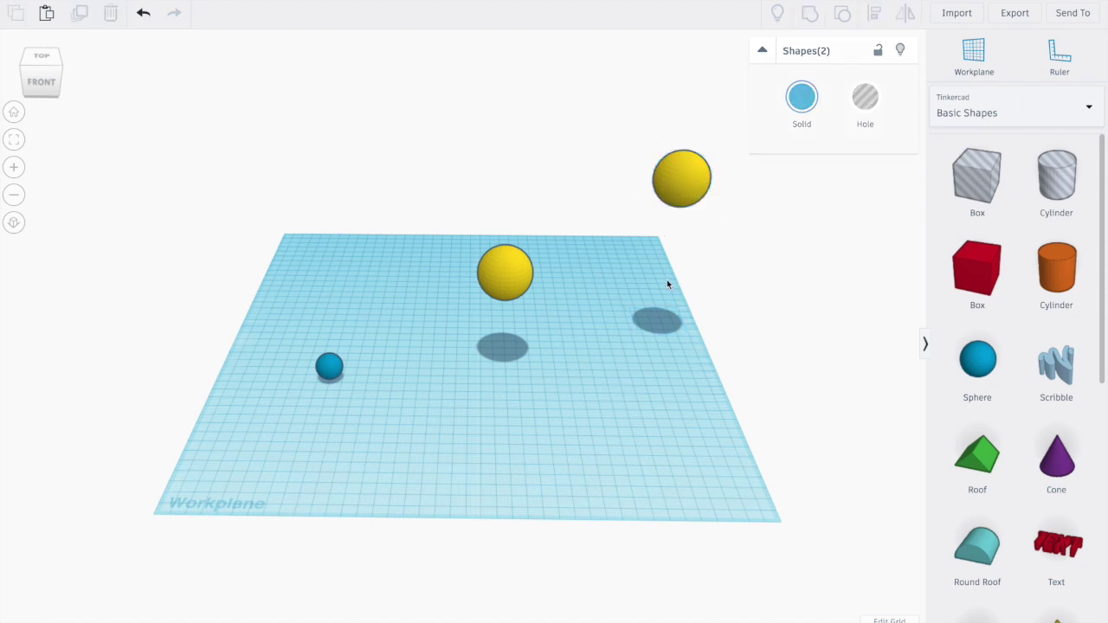
Remove the yellow outer sphere from the duplicated pair, leaving its small blue inner sphere.
left_click(700, 186)
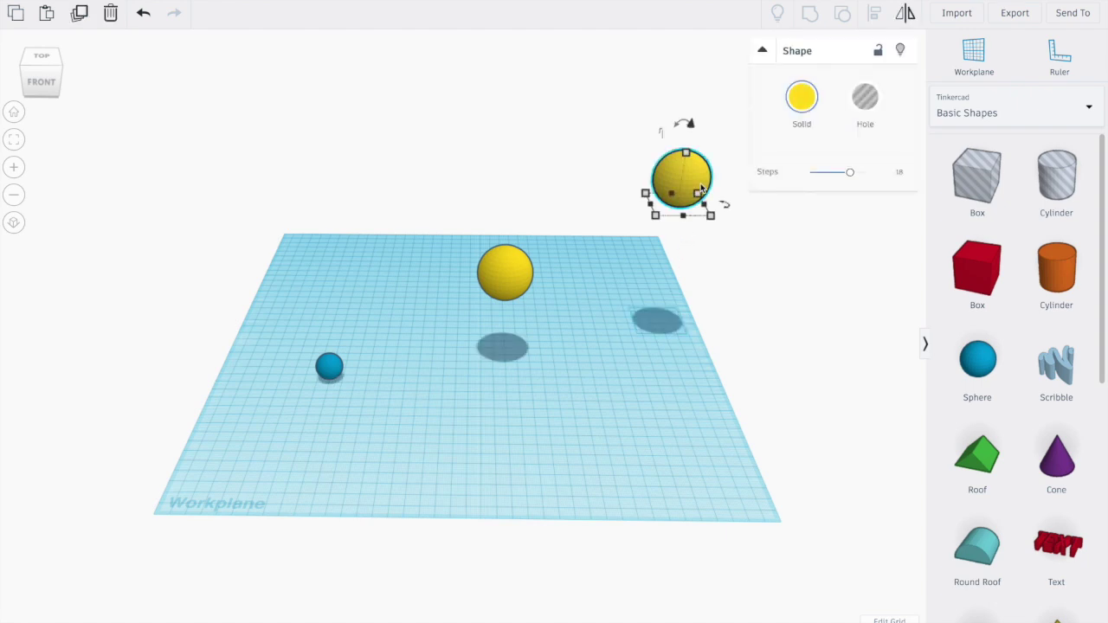
key("ctrl+z")
left_click(701, 189)
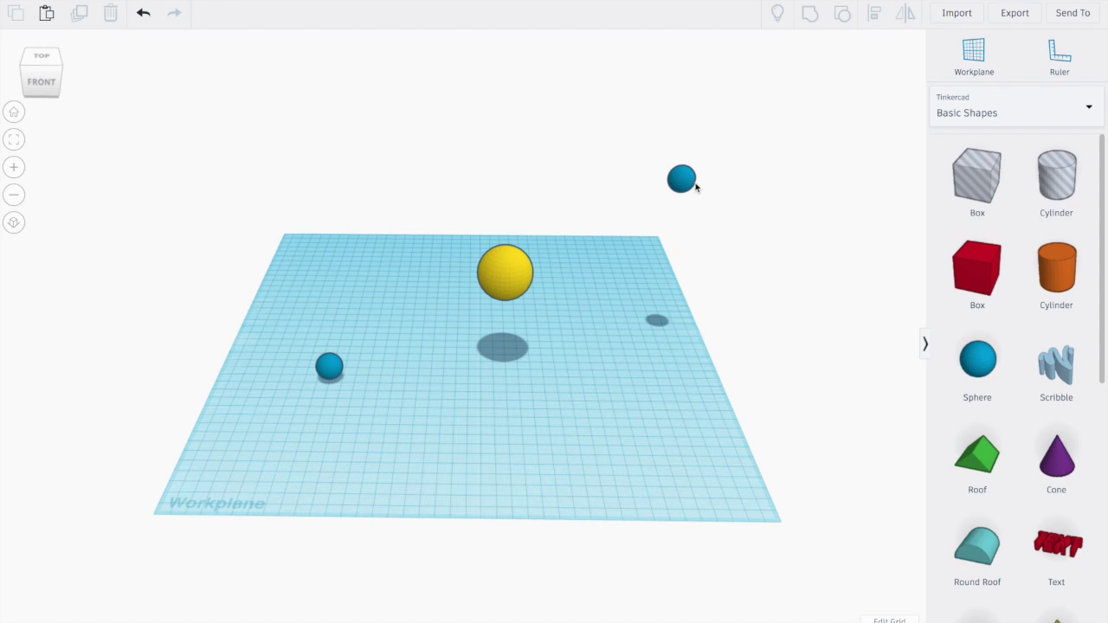
Turn the floating blue sphere copy beyond the workplane's back-right corner into a hole.
left_click(684, 182)
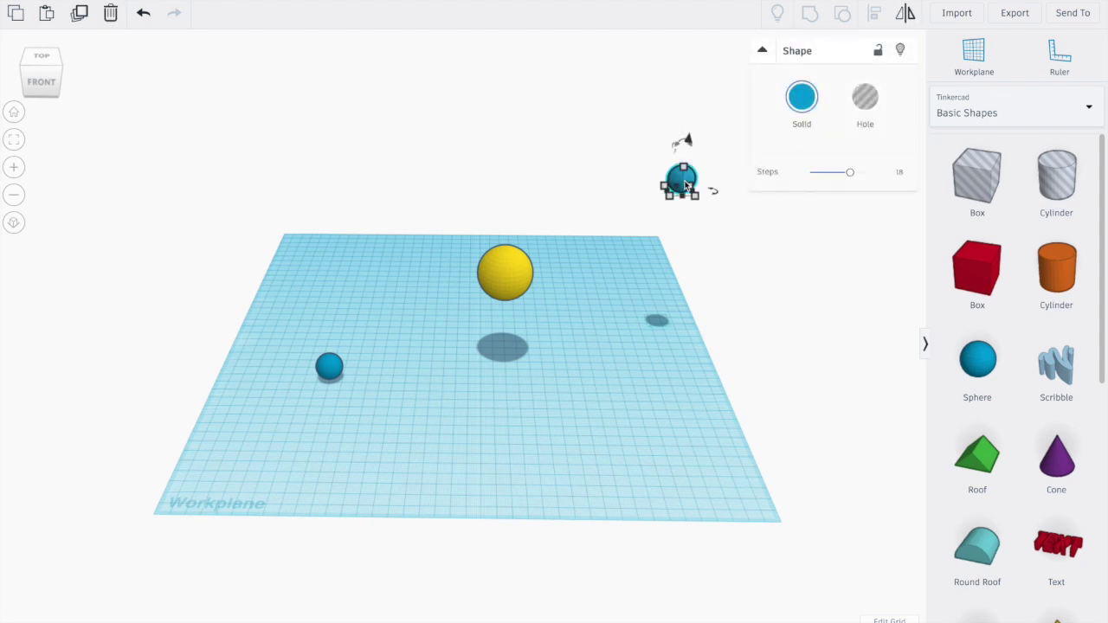
left_click(866, 100)
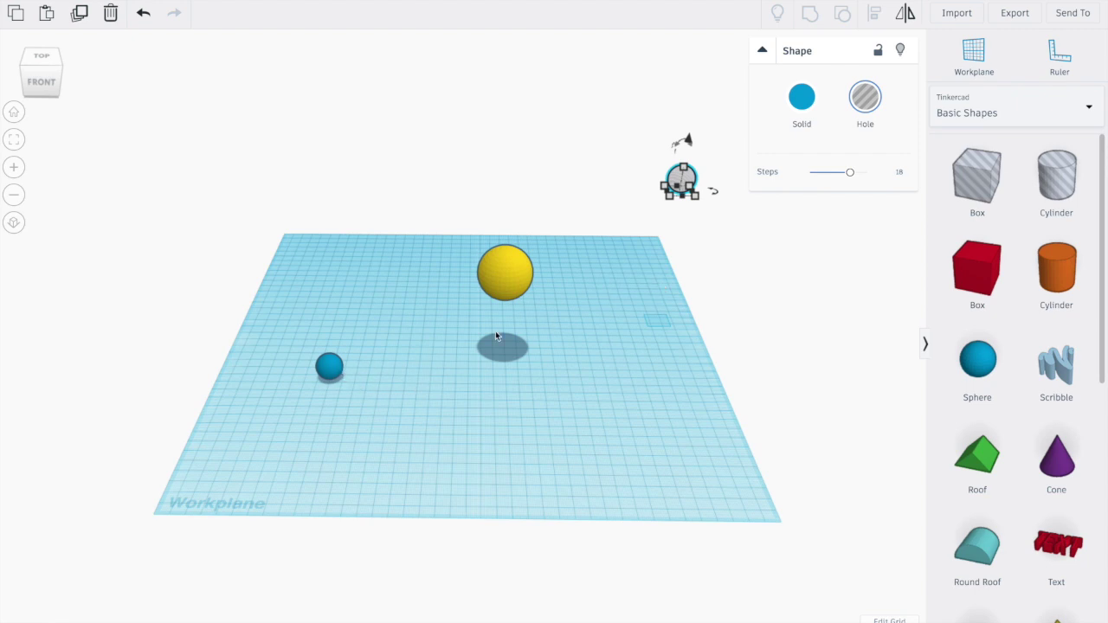
left_click(538, 322)
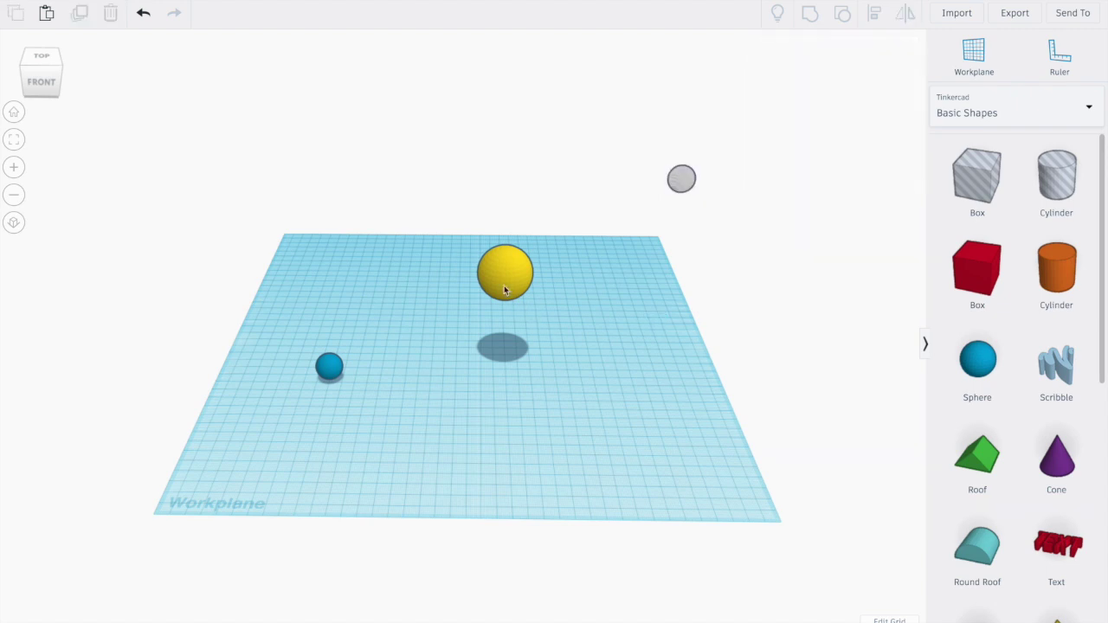
Select the yellow sphere with its hidden inner sphere, drop the yellow one to isolate the blue sphere, and clear the selection.
left_click_drag(467, 236, 549, 315)
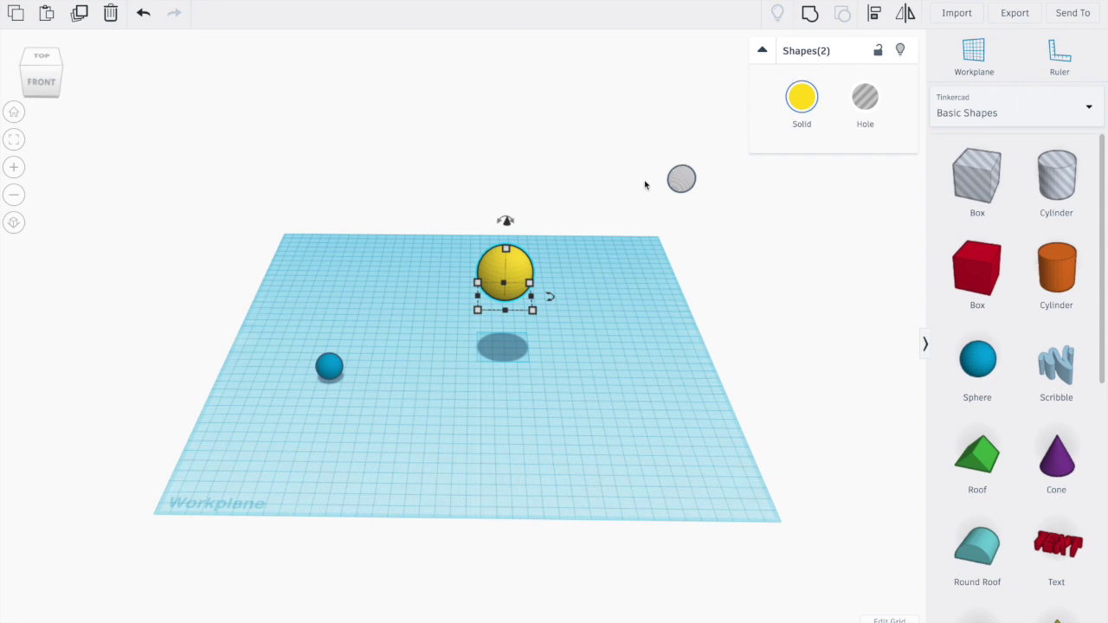
left_click(519, 267)
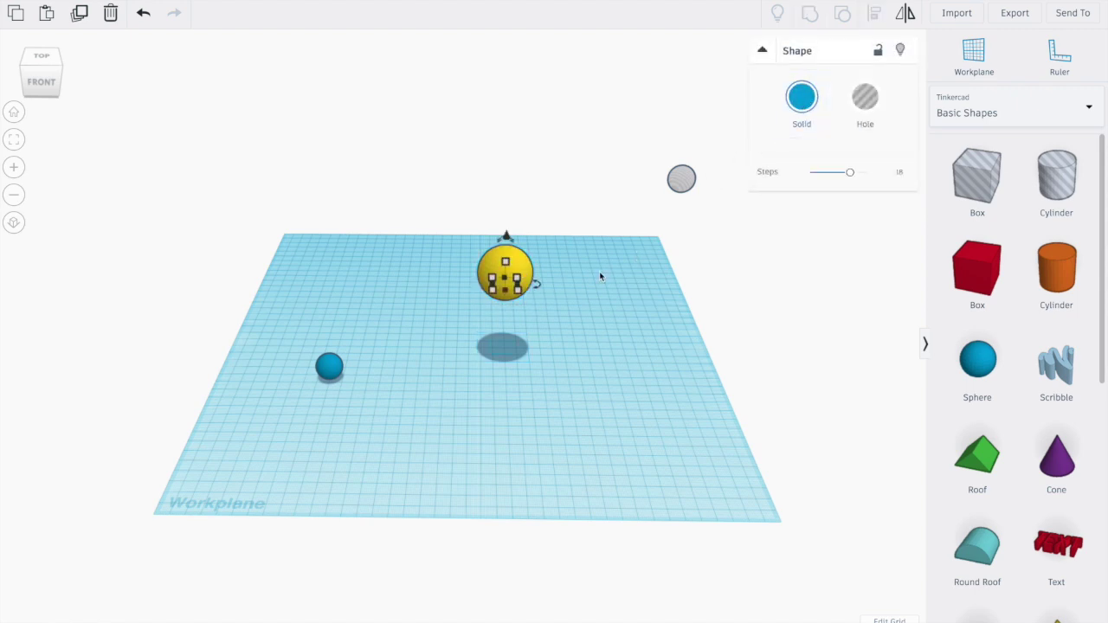
left_click(564, 292)
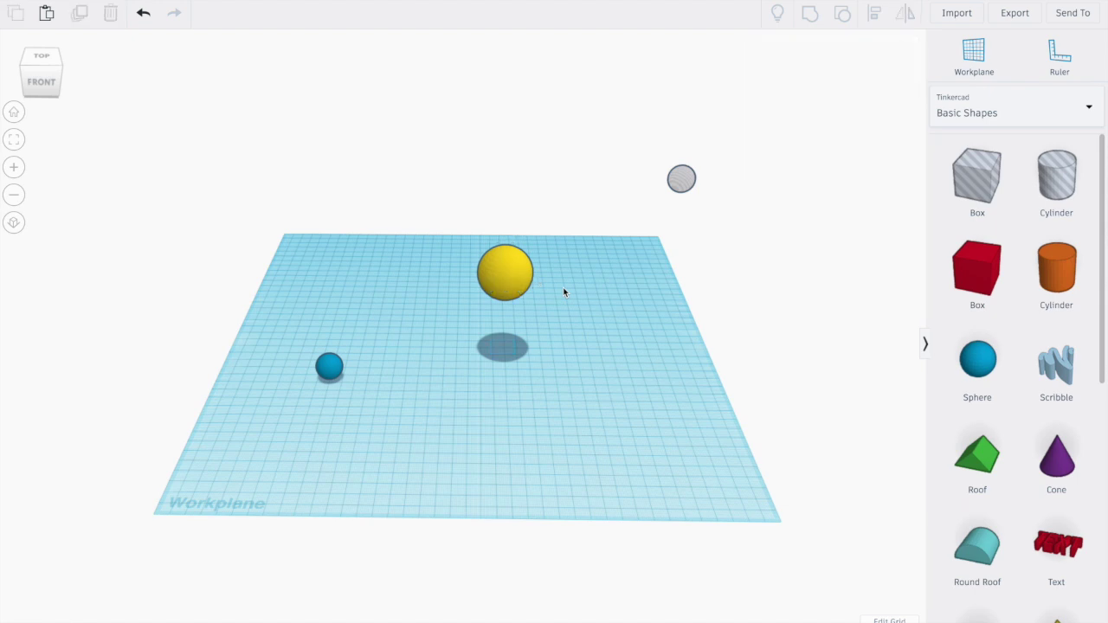
Rotate the hole sphere and the solid blue sphere together around the yellow sphere, -158° in the horizontal plane and -135° in the front-facing plane.
left_click(683, 182)
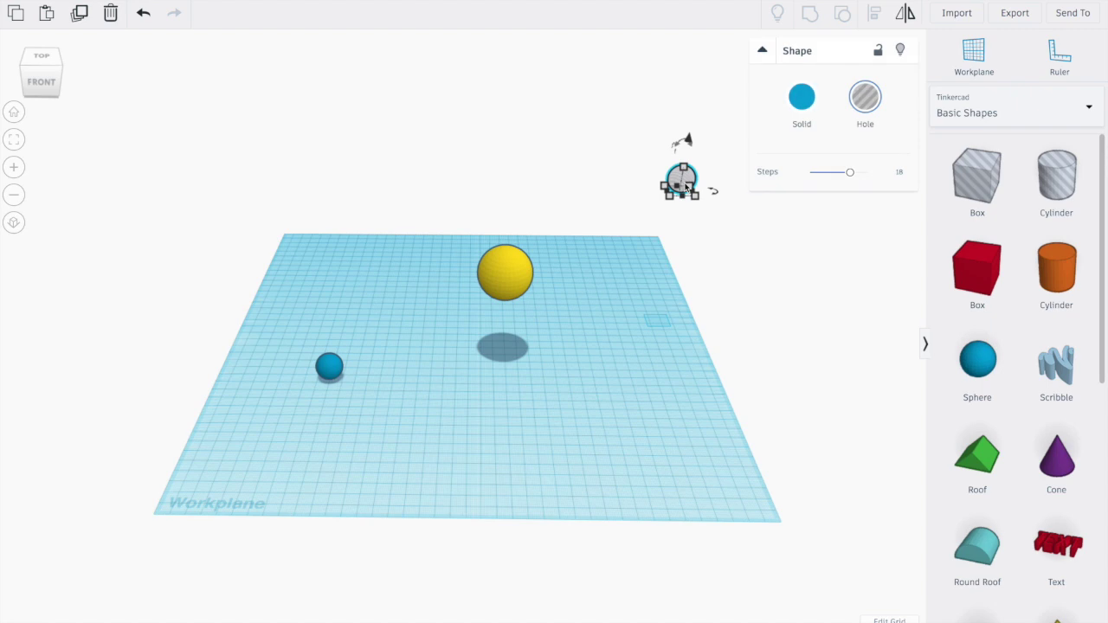
left_click(329, 368, "shift")
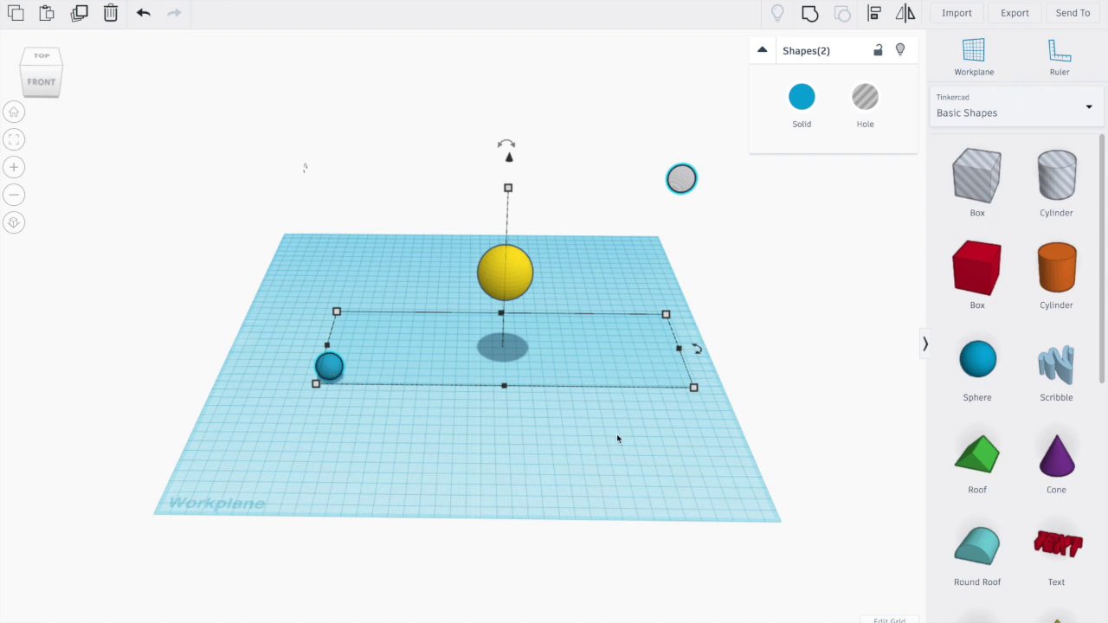
mouse_move(664, 437)
right_mouse_down()
mouse_move(519, 509)
mouse_move(455, 358)
mouse_move(490, 421)
mouse_move(611, 448)
mouse_move(667, 434)
right_mouse_up()
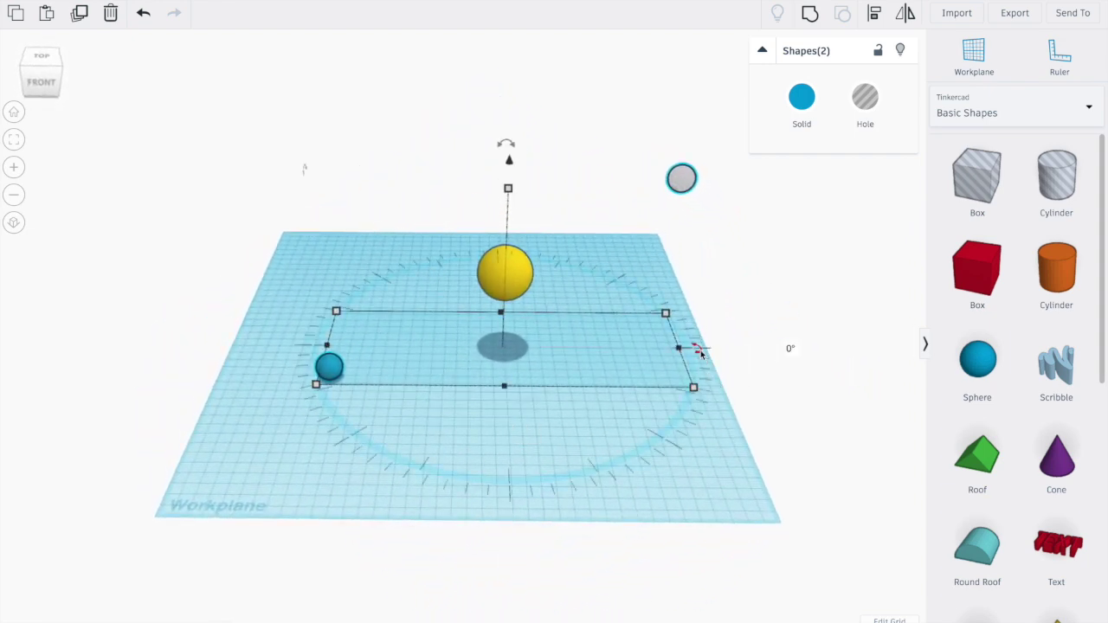
left_click_drag(700, 349, 247, 410)
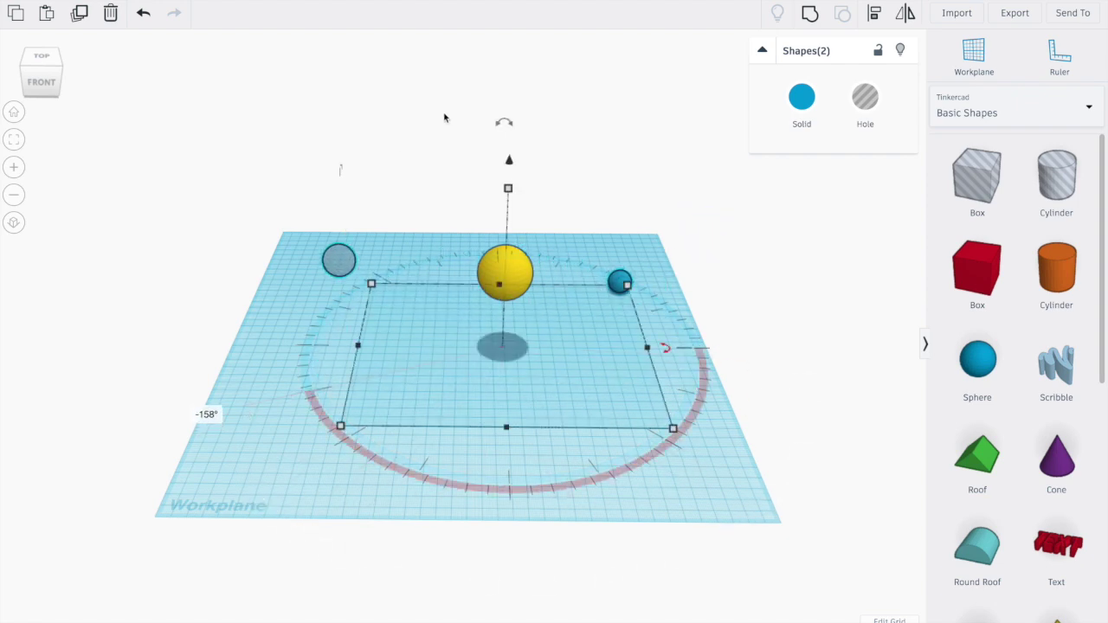
left_click_drag(506, 123, 319, 378)
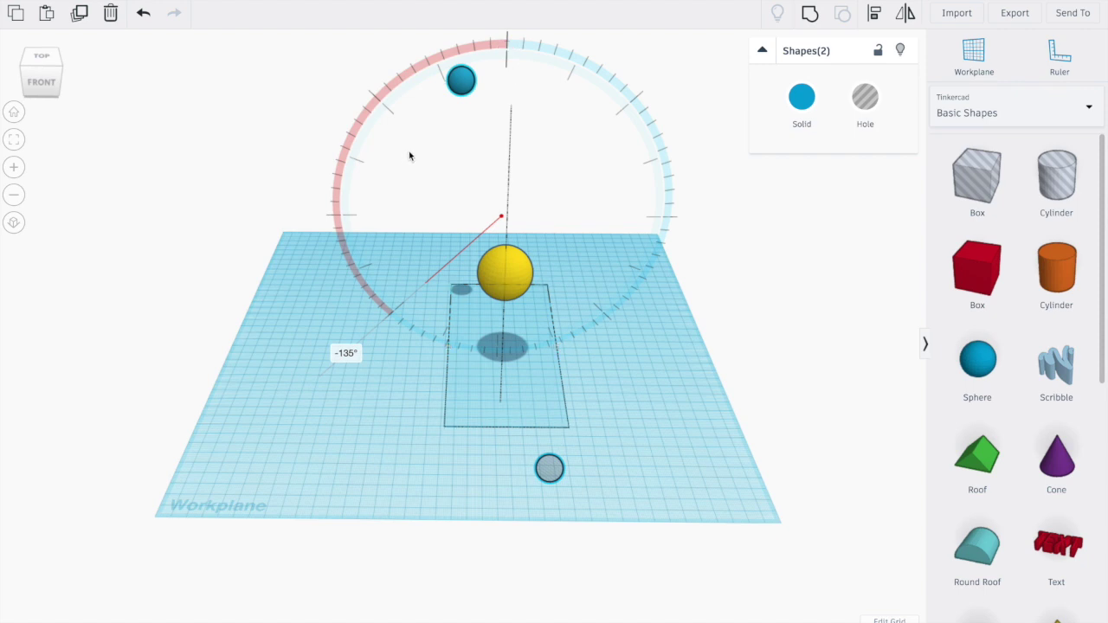
Tilt the small solid and hole spheres together front to back around the yellow sphere and swing them again in the front-facing plane.
right_click_drag(409, 155, 364, 144)
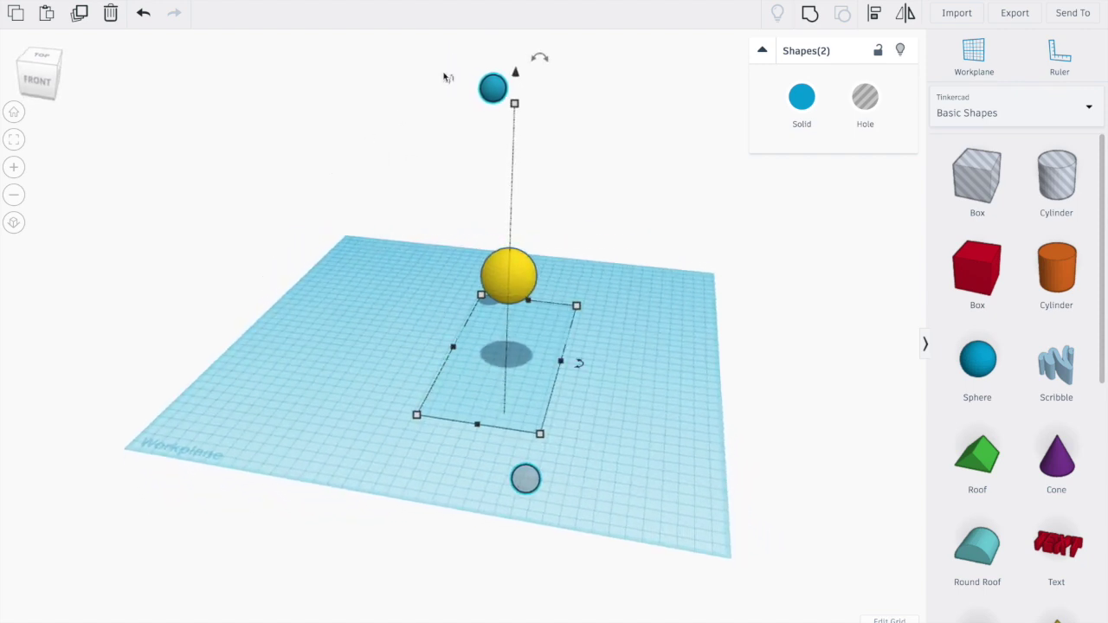
left_click_drag(452, 76, 752, 356)
left_click_drag(719, 263, 490, 97)
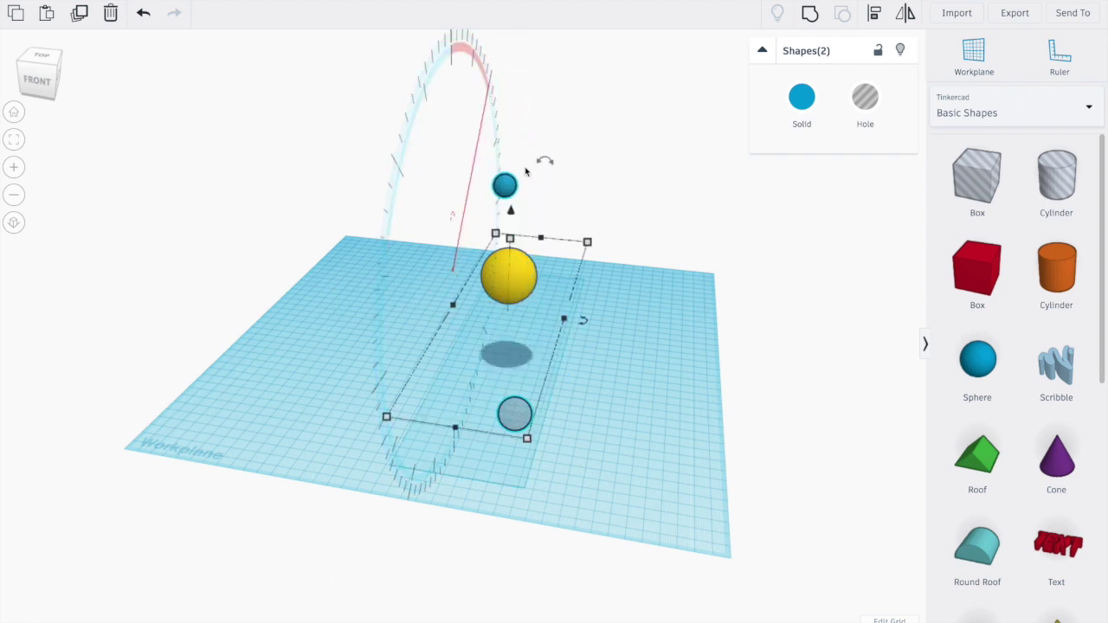
mouse_move(545, 162)
left_click_drag(546, 162, 752, 238)
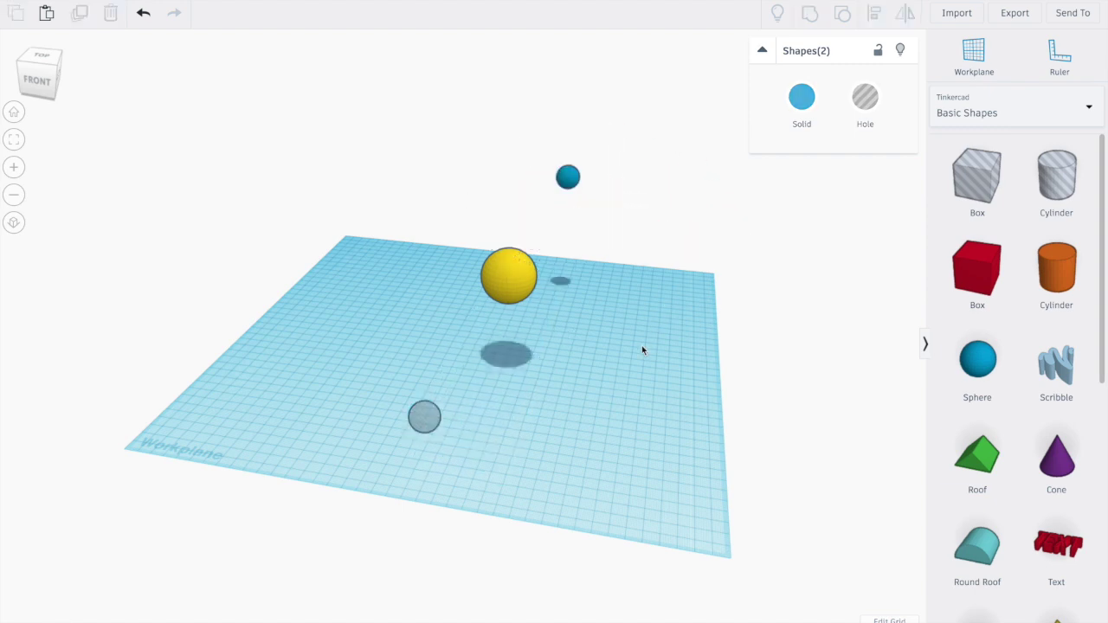
Delete the hole sphere, the small blue sphere and the yellow sphere, clearing the workplane.
left_click(429, 422)
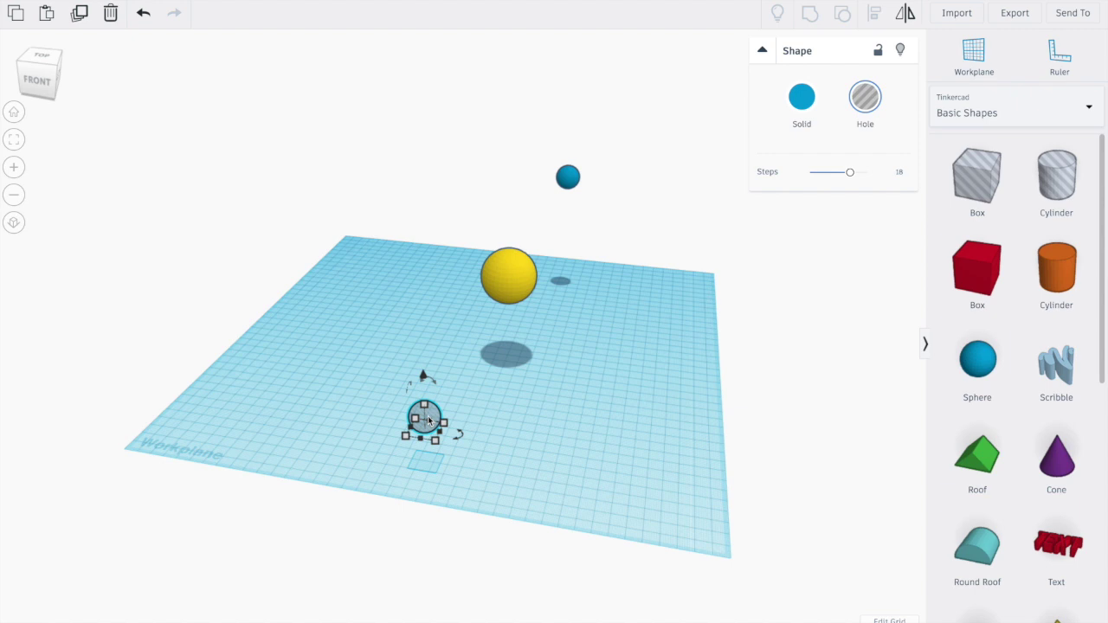
key("Delete")
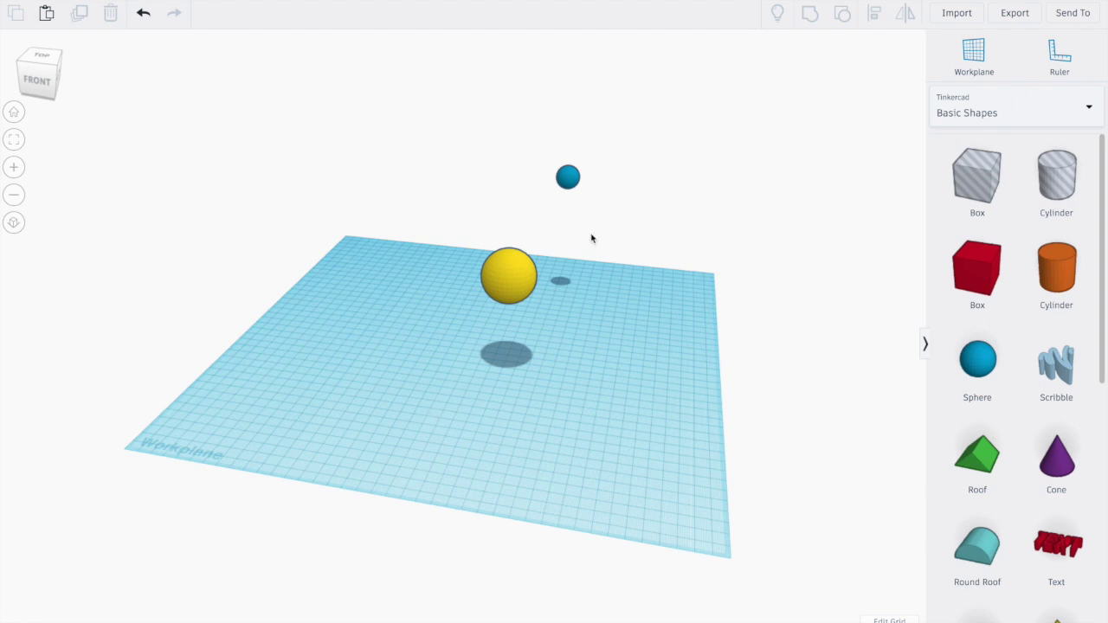
left_click(569, 178)
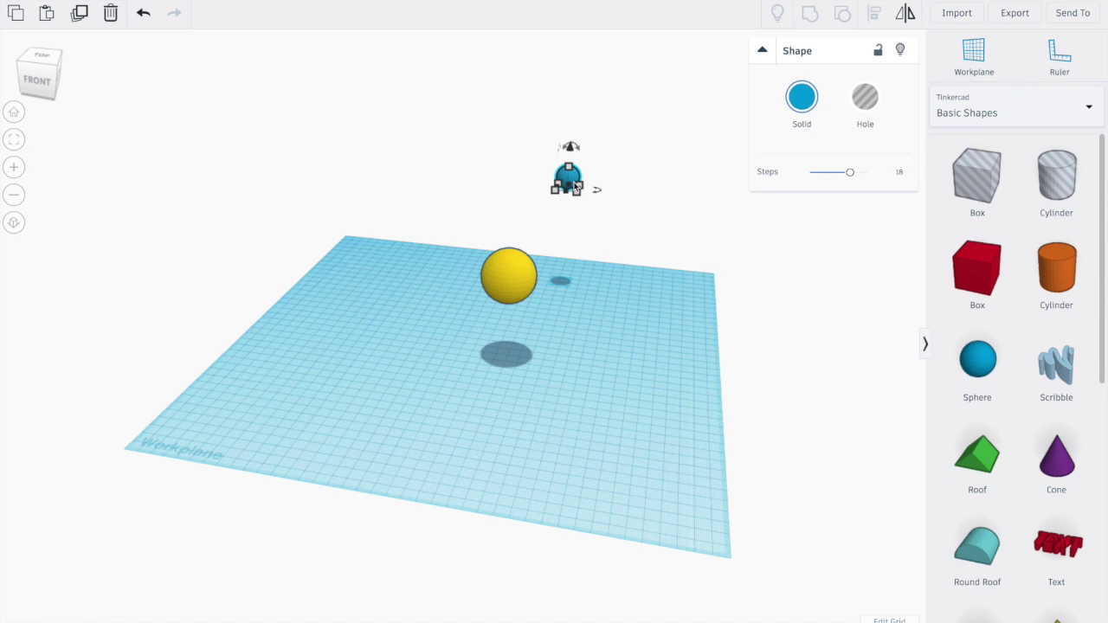
key("Delete")
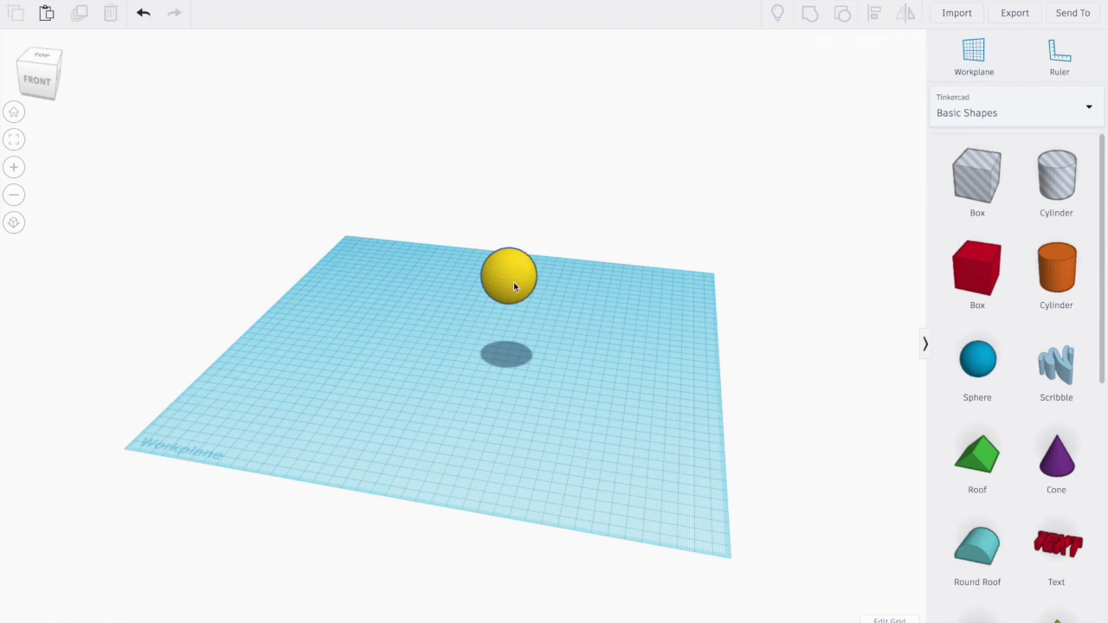
left_click(512, 289)
key("Delete")
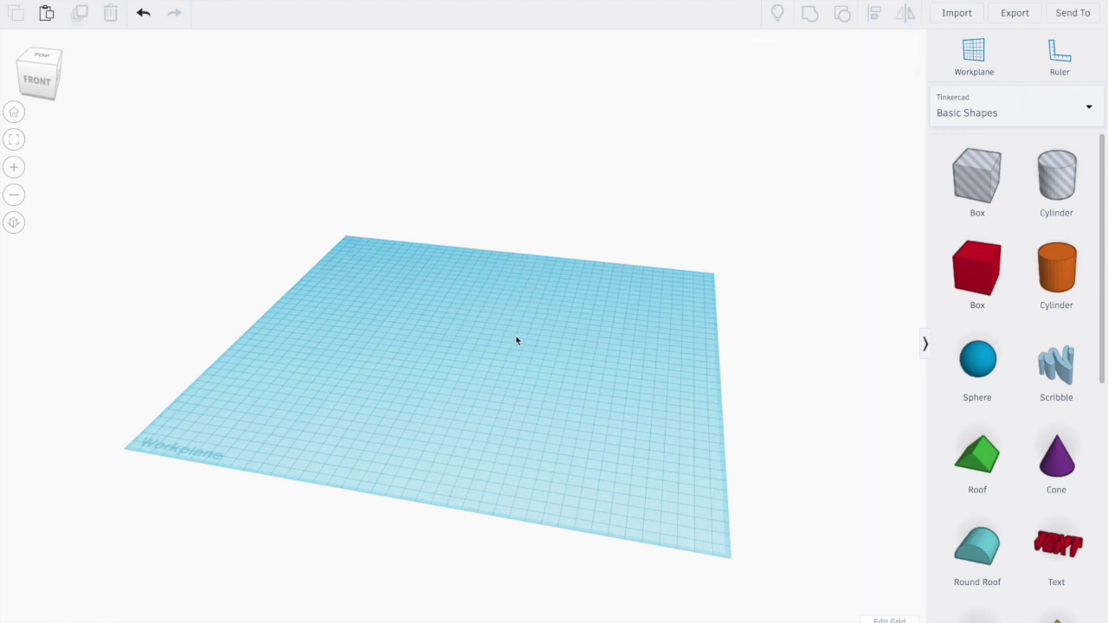
Place a red box on the front-left area of the workplane.
right_click_drag(516, 338, 561, 344)
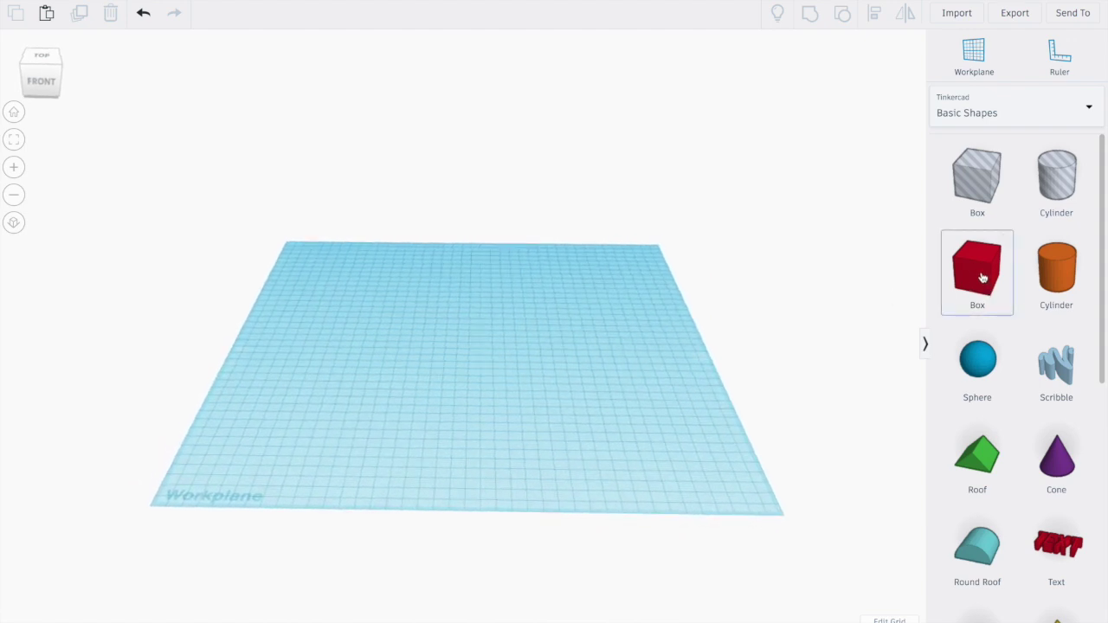
left_click_drag(983, 277, 325, 428)
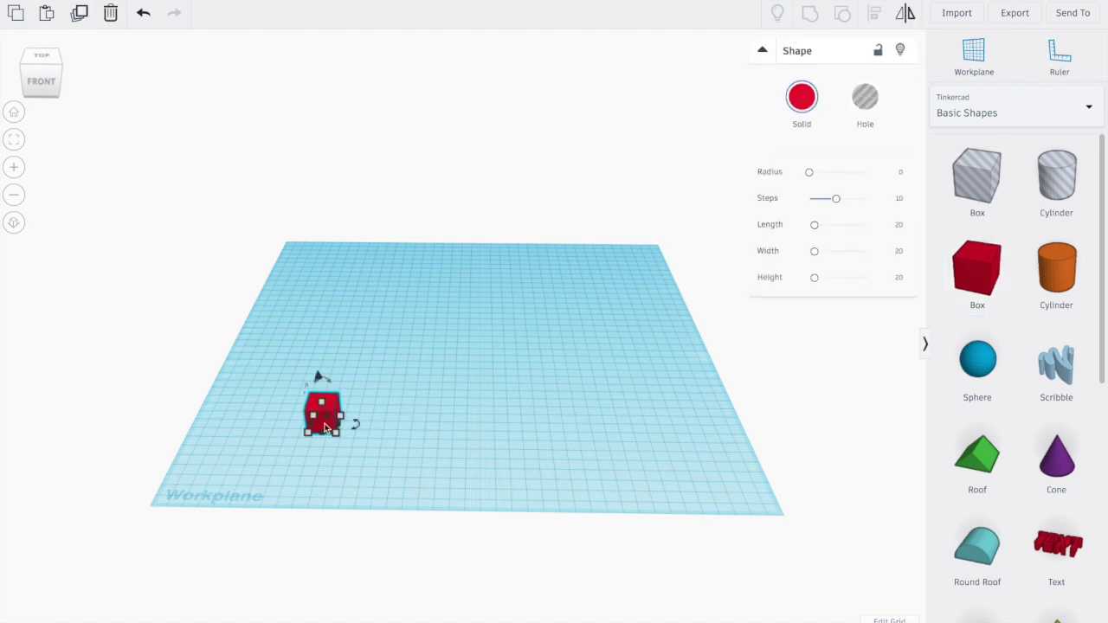
scroll(325, 428, "up", 5)
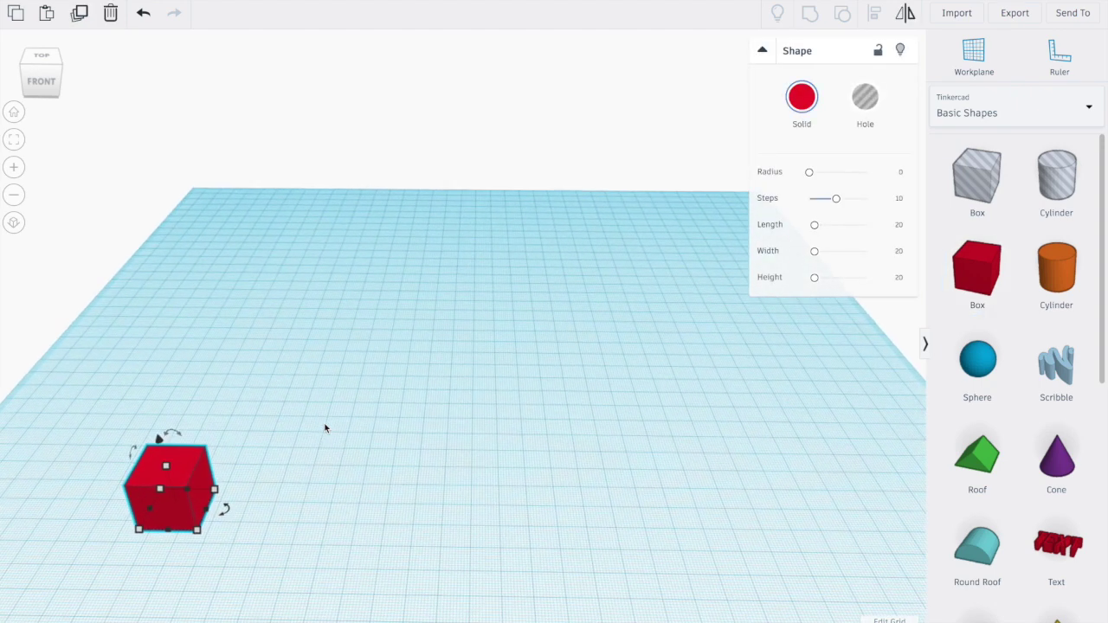
scroll(326, 428, "down", 5)
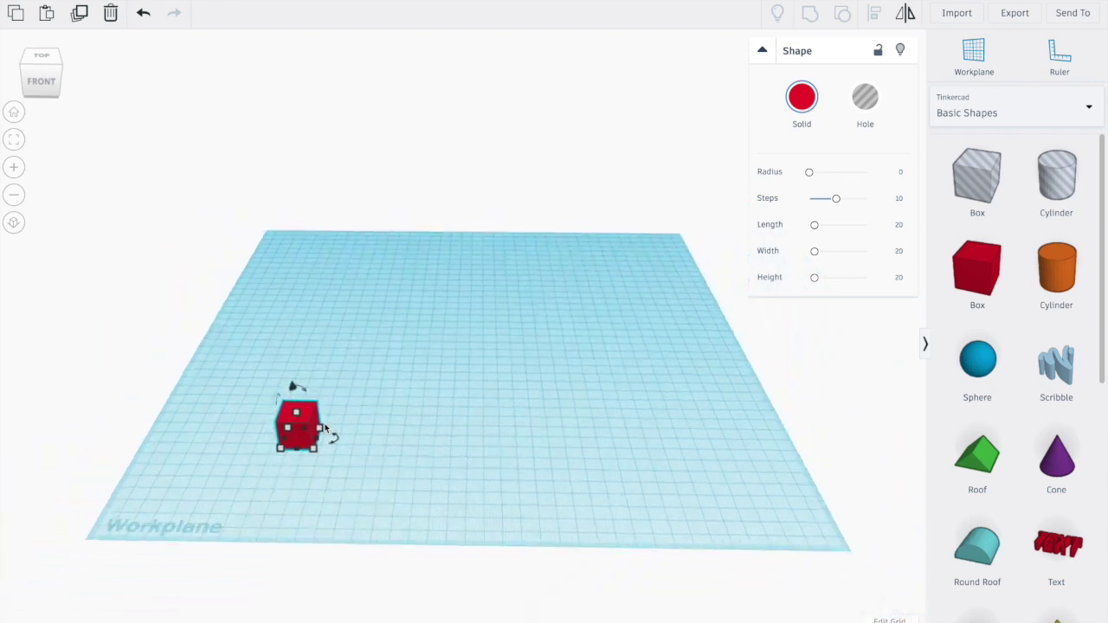
Place a ruler on the workplane with its origin exactly at the red box's front-left corner.
scroll(325, 427, "up", 5)
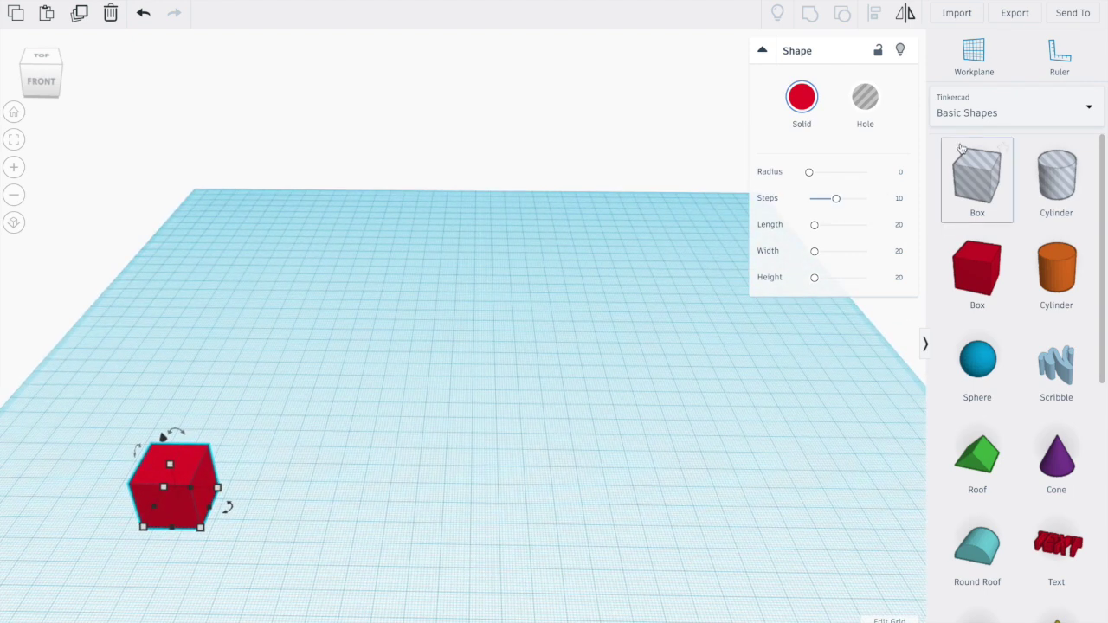
left_click(1054, 61)
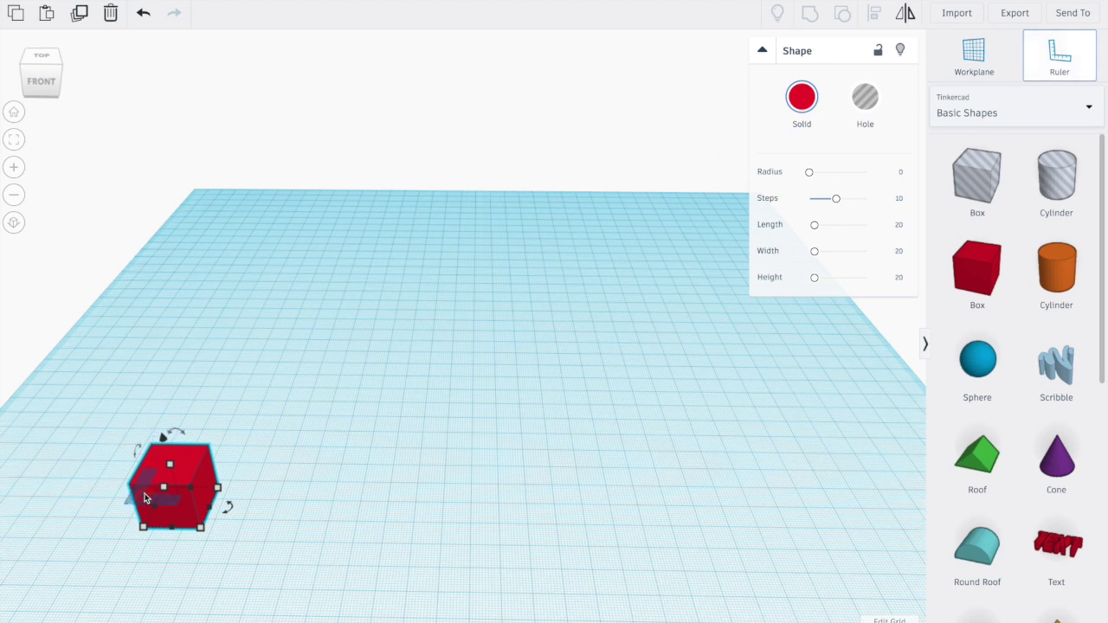
left_click(125, 536)
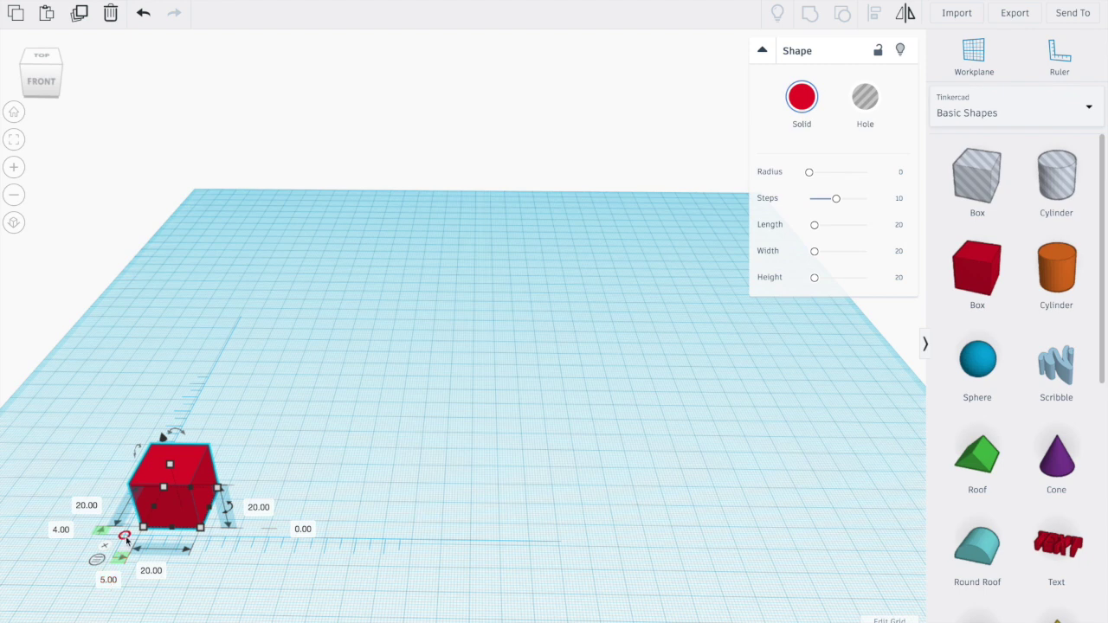
mouse_move(126, 538)
left_mouse_down()
mouse_move(117, 547)
mouse_move(144, 531)
left_mouse_up()
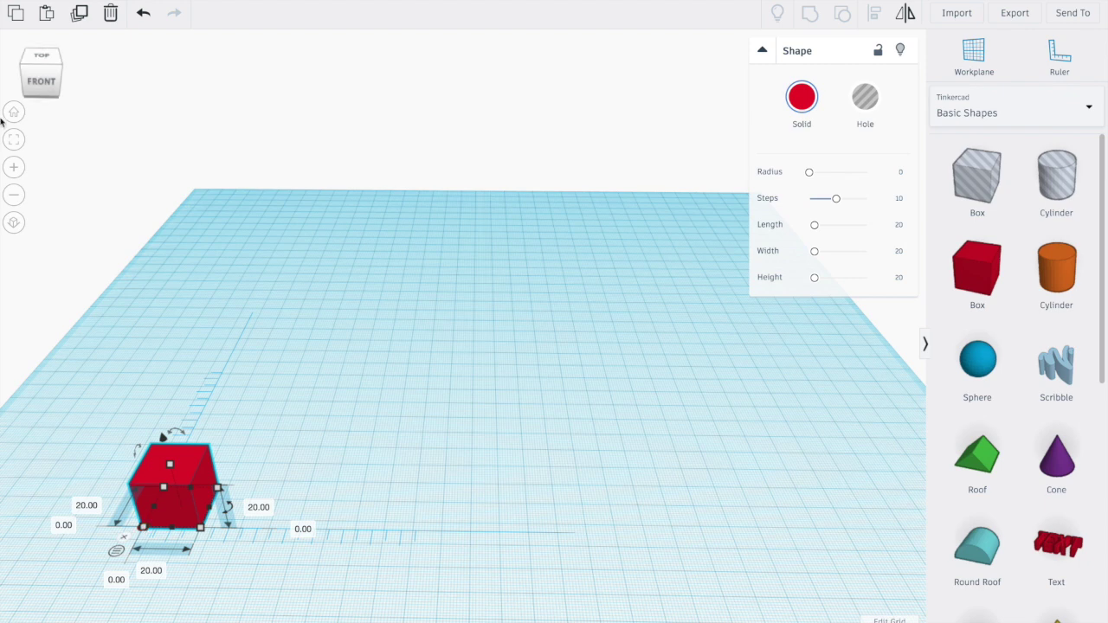
Duplicate the red box in place and offset the copy 70 across and 30 back from the ruler origin.
left_click(78, 15)
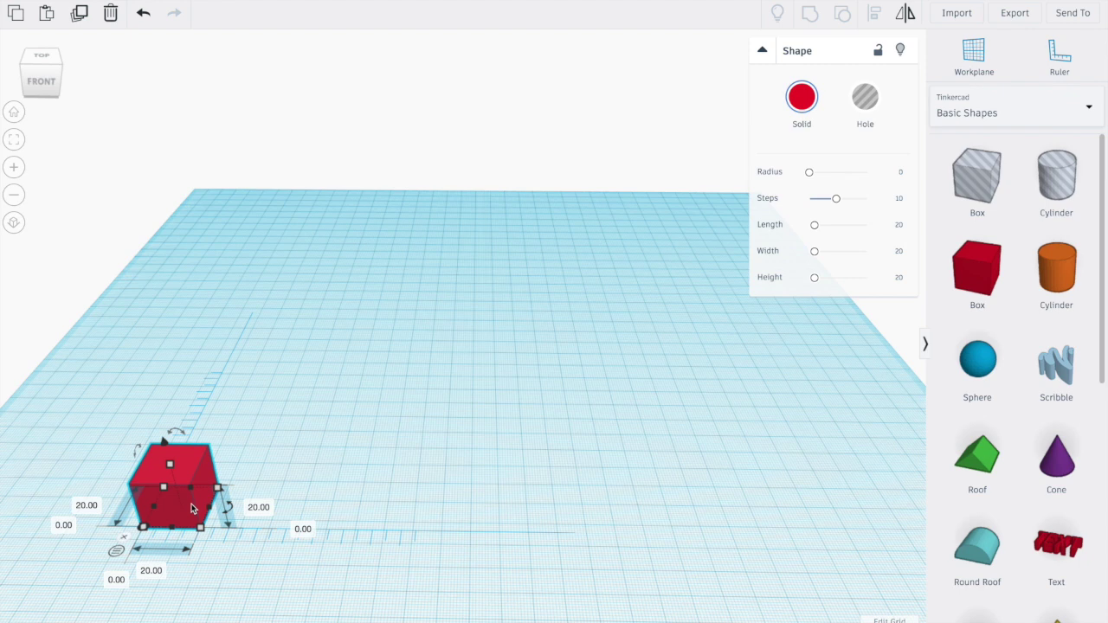
left_click(118, 581)
type("70")
key("Return")
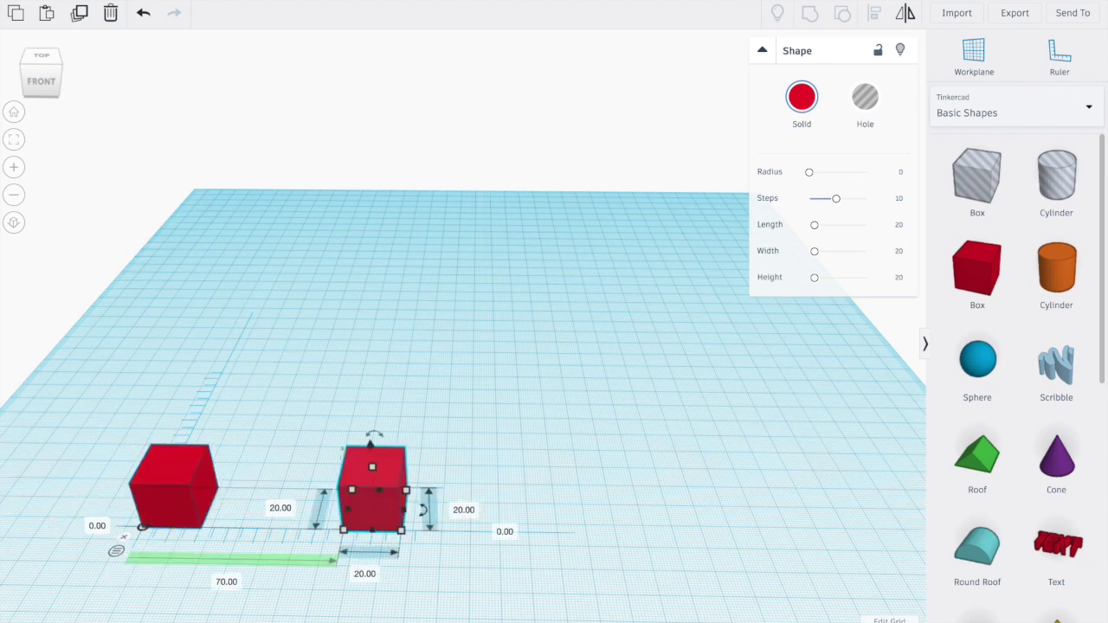
left_click(95, 528)
type("30")
key("Return")
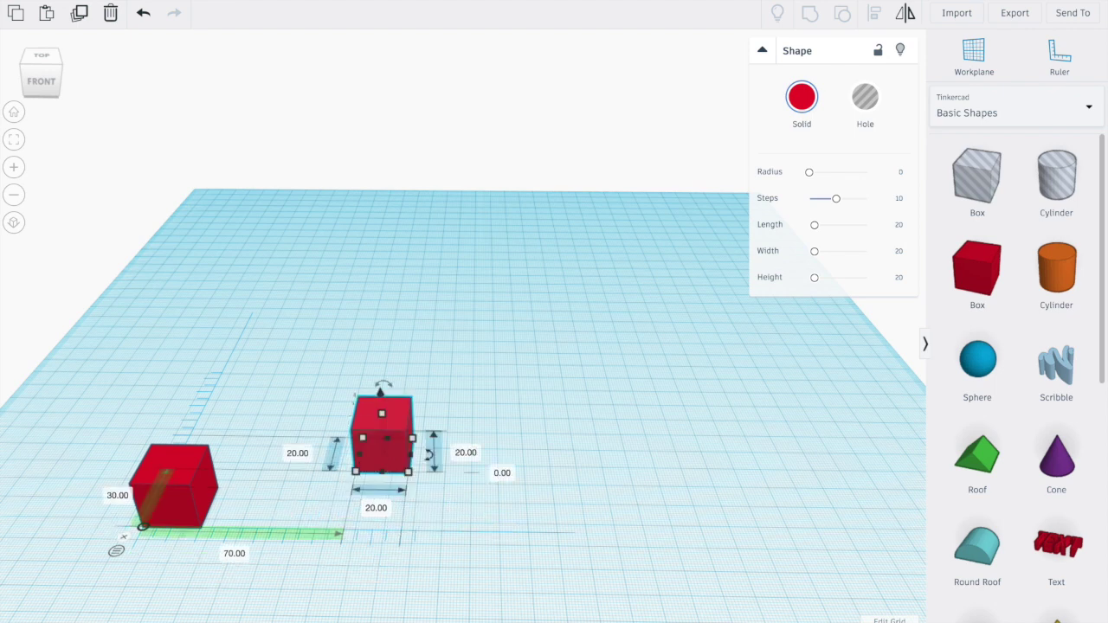
Raise the box copy 20 above the workplane and repeat the offset duplication, turning the newest box into a hole.
left_click(504, 474)
type("20")
key("Return")
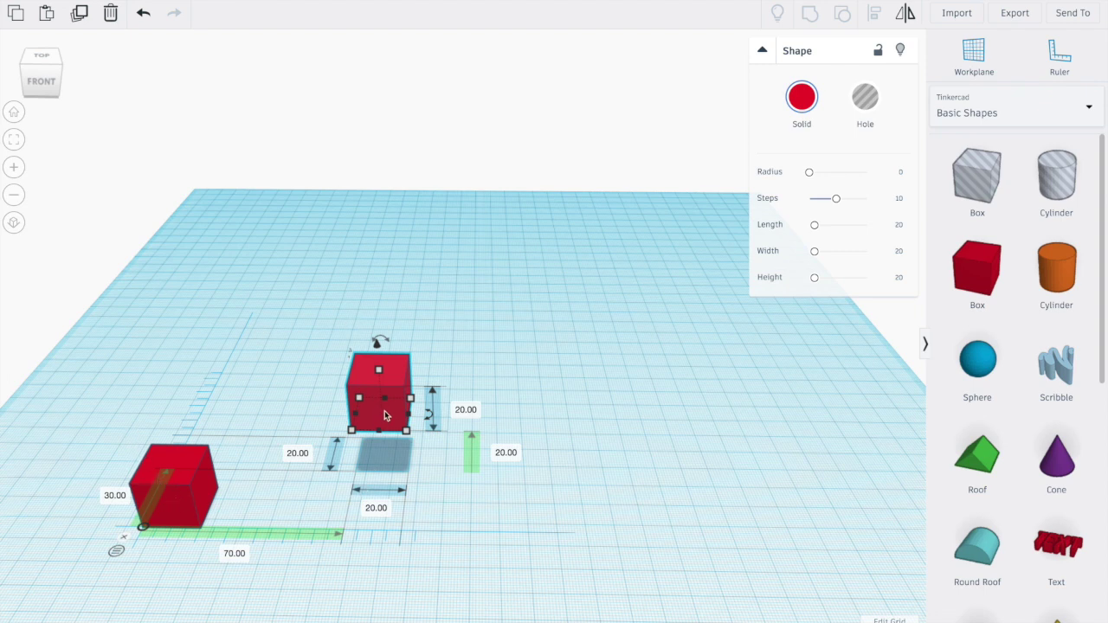
left_click(79, 15)
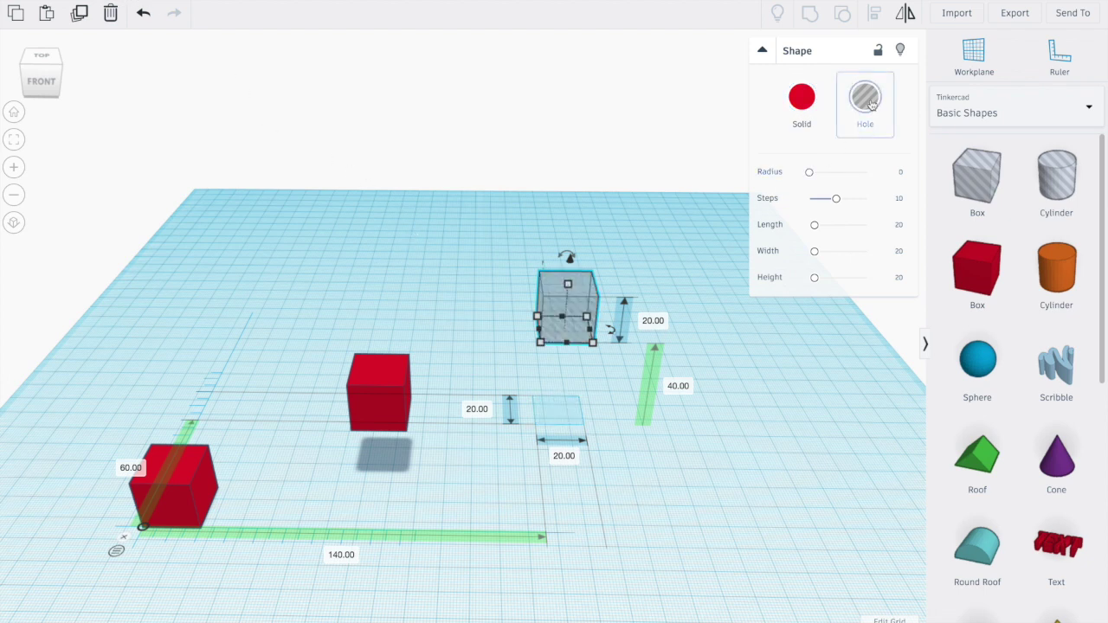
Delete the middle red box and remove the ruler from the workplane.
left_click(383, 368)
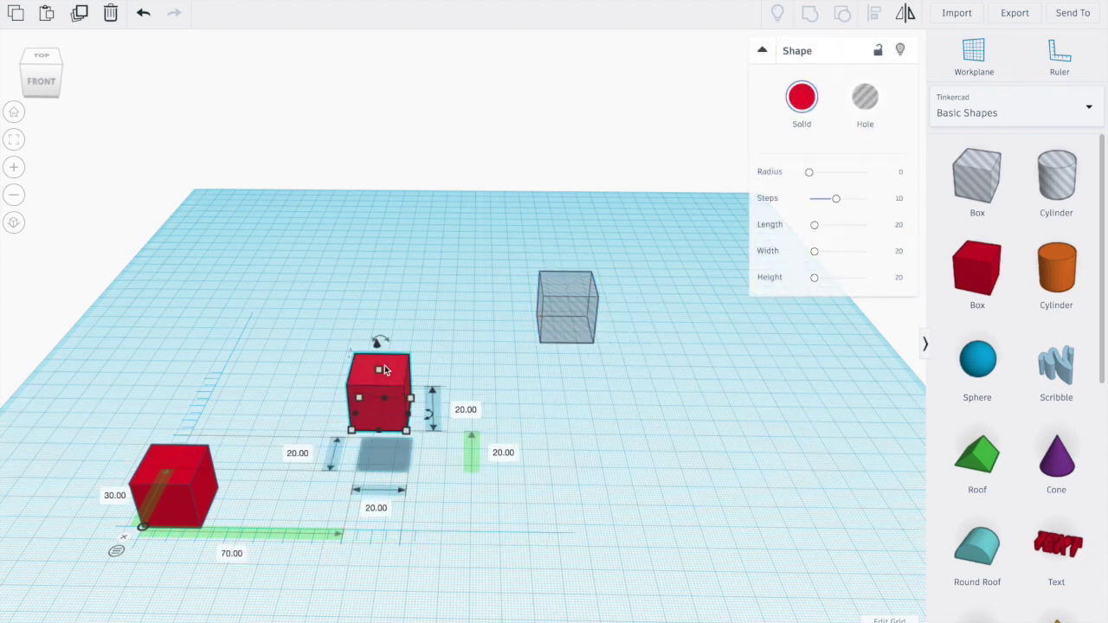
key("Delete")
left_click(123, 537)
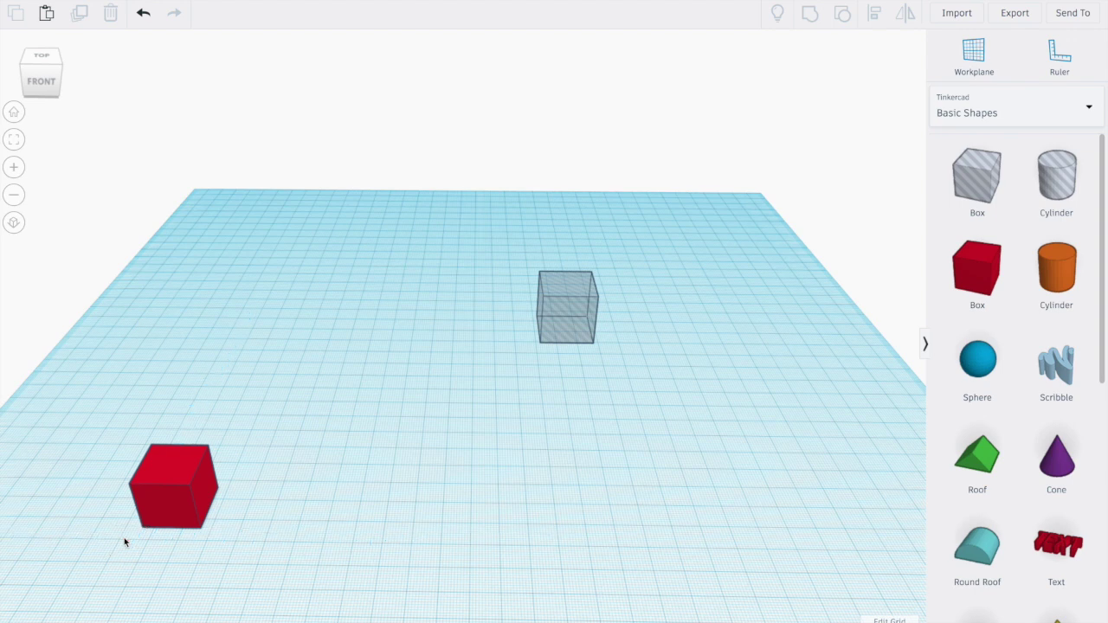
Rotate the red box and the hole box together by 107° in the front-facing plane.
left_click(176, 472)
left_click(575, 312, "shift")
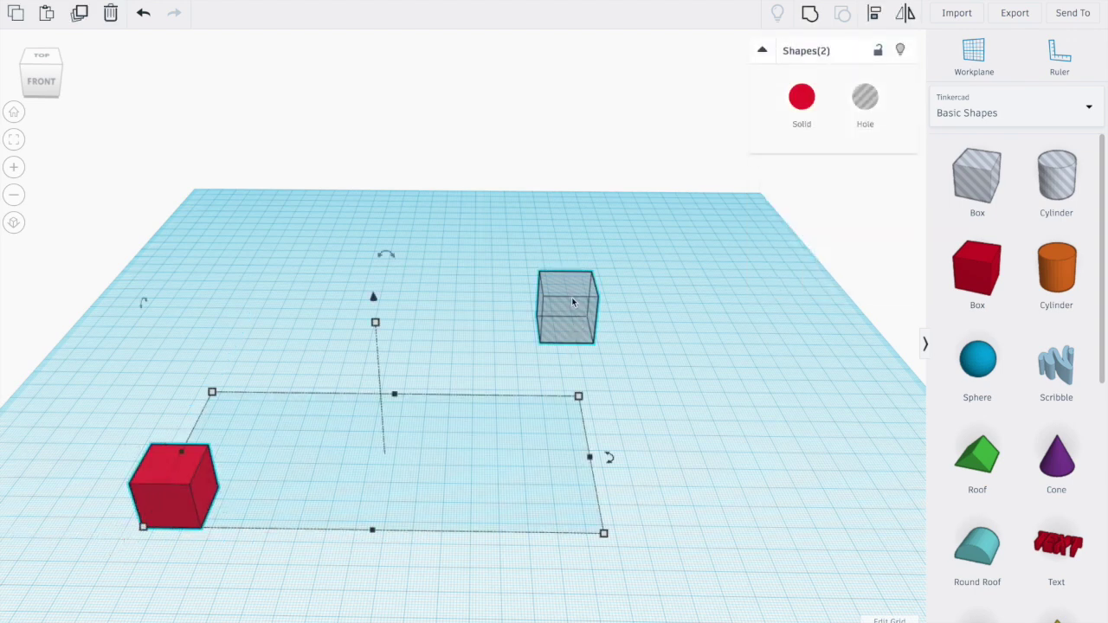
mouse_move(389, 253)
left_click_drag(388, 254, 650, 407)
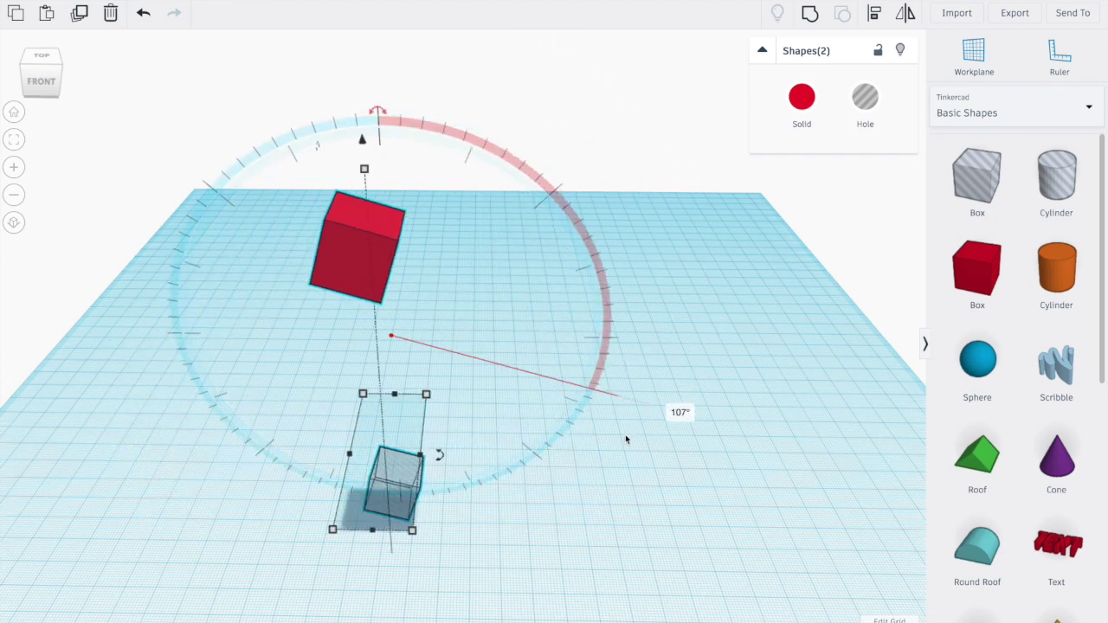
left_click(685, 358)
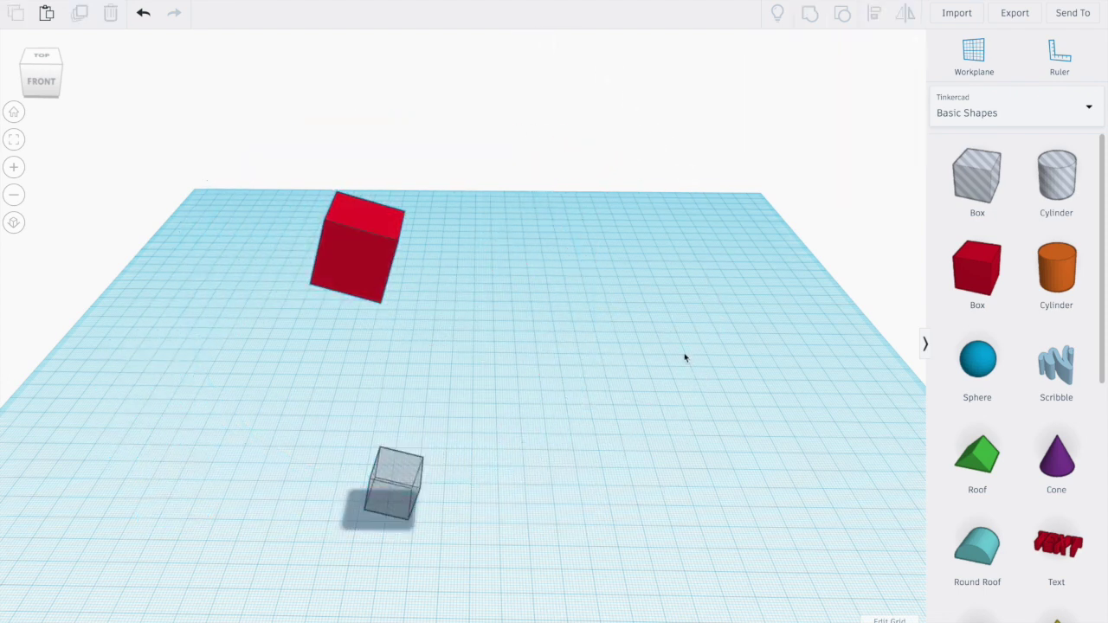
Rotate the red box and the hole box together around their shared centre in two further planes, including the horizontal one.
left_click_drag(304, 200, 495, 554)
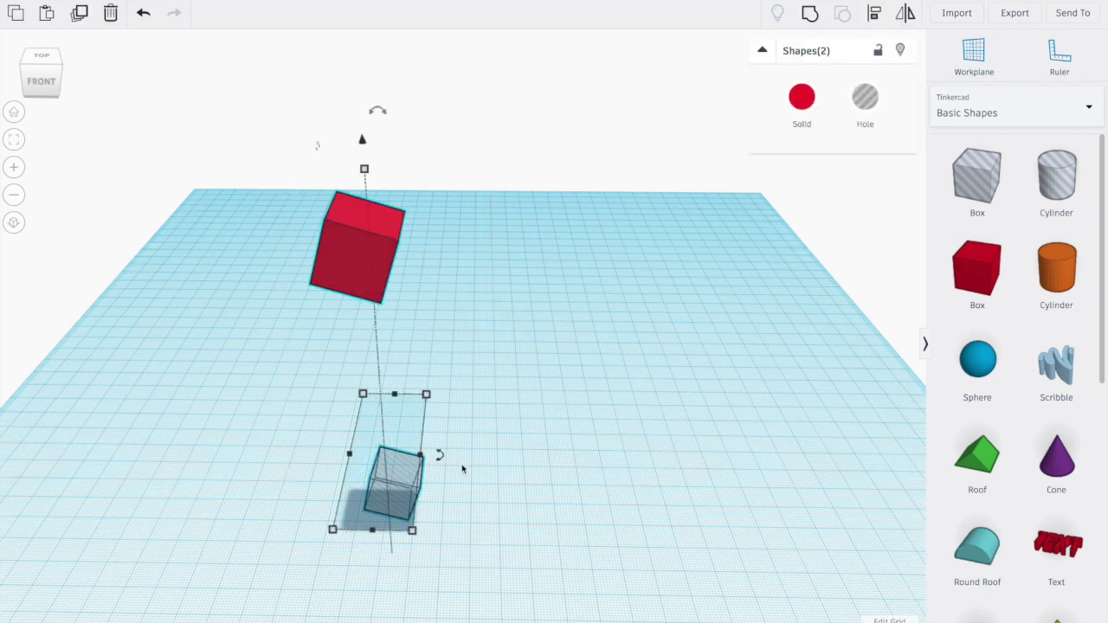
right_click_drag(488, 443, 522, 500)
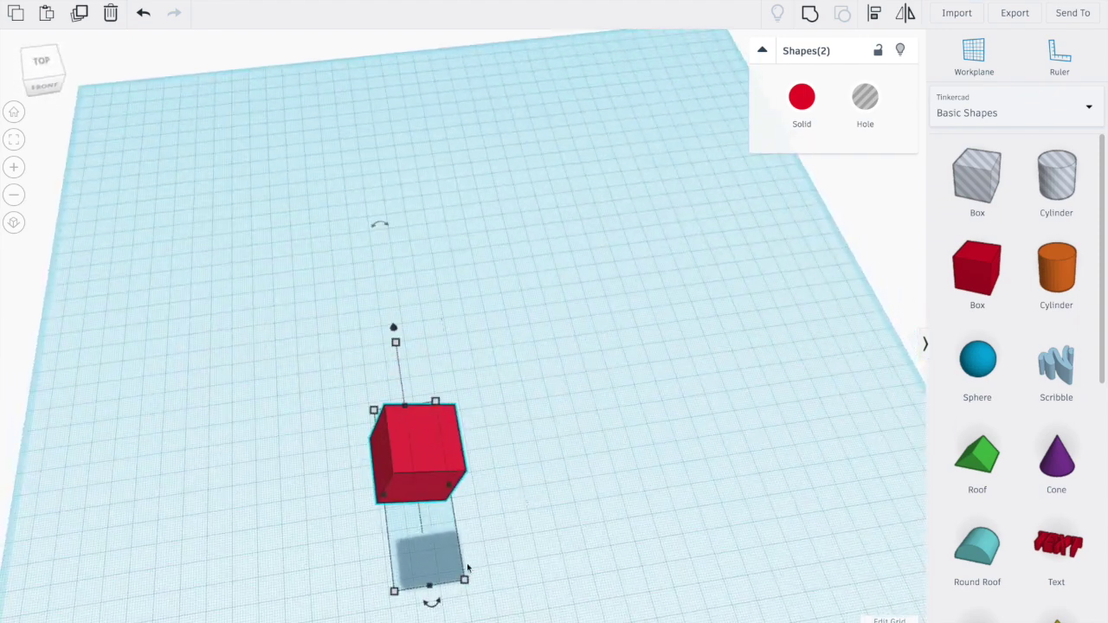
left_click_drag(435, 613, 477, 243)
left_click_drag(379, 218, 731, 377)
left_click(730, 378)
Delete the hole box and the remaining red box to clear the workplane.
left_click(222, 529)
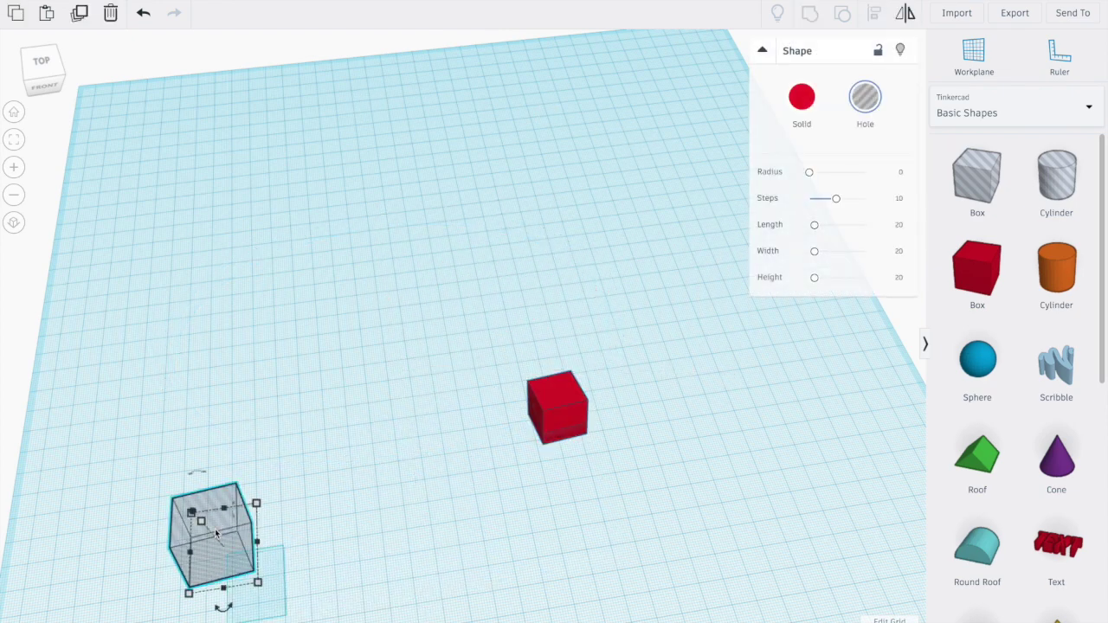
key("Delete")
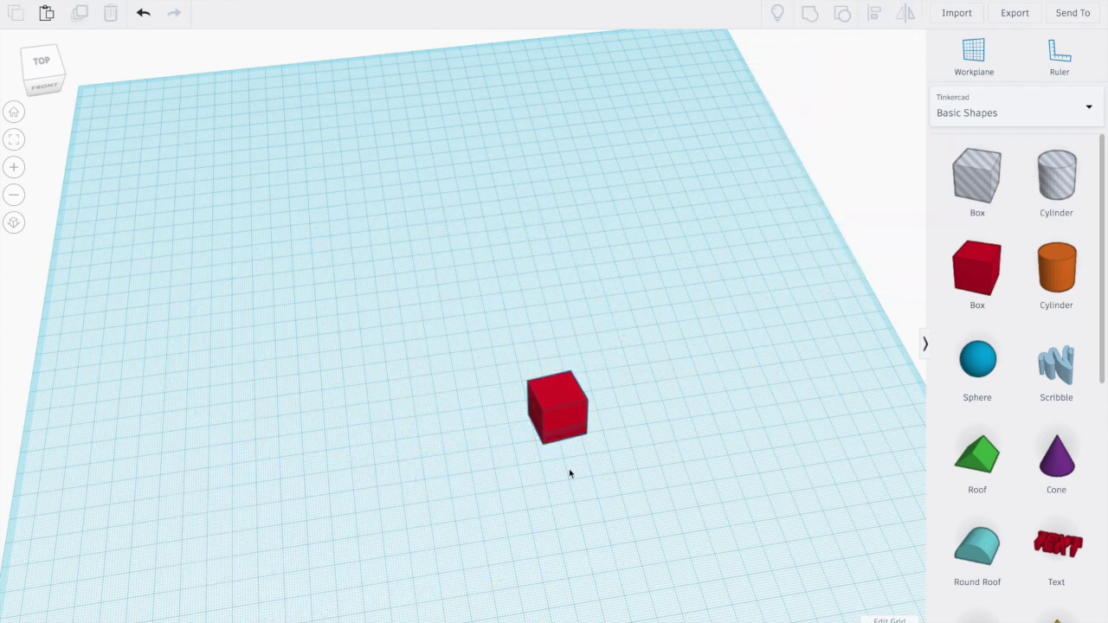
scroll(682, 472, "up", 1)
scroll(683, 472, "down", 3)
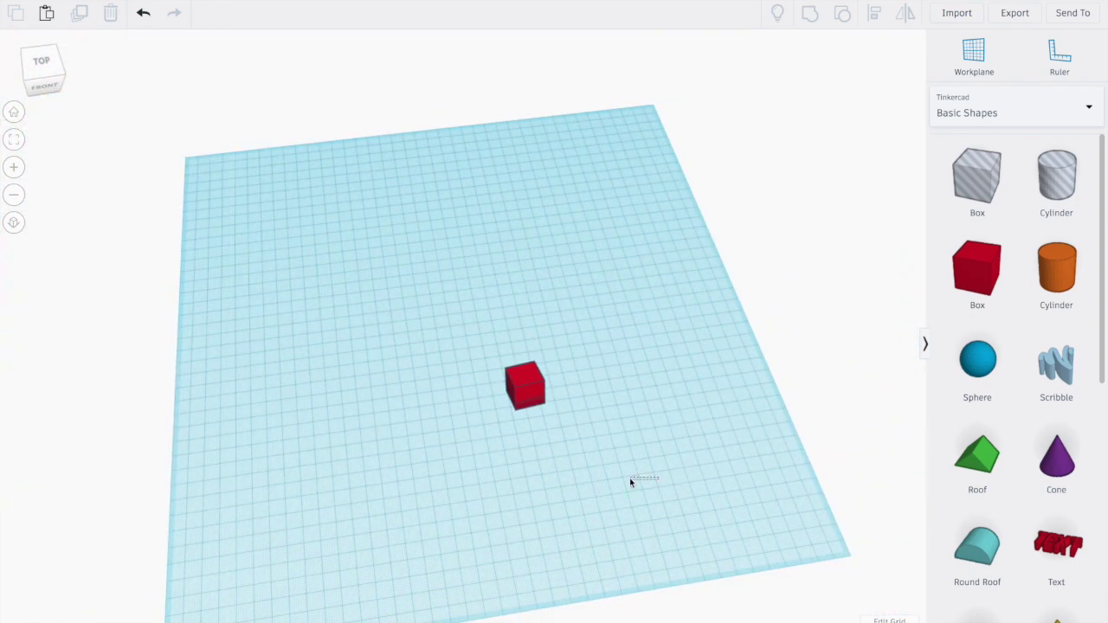
left_click(533, 381)
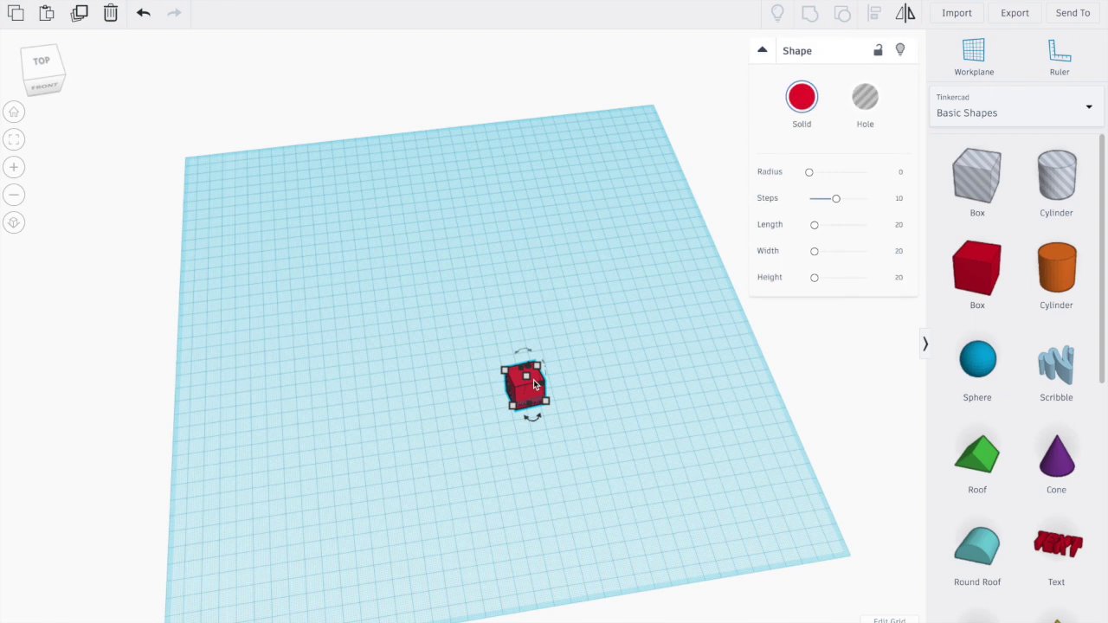
key("Delete")
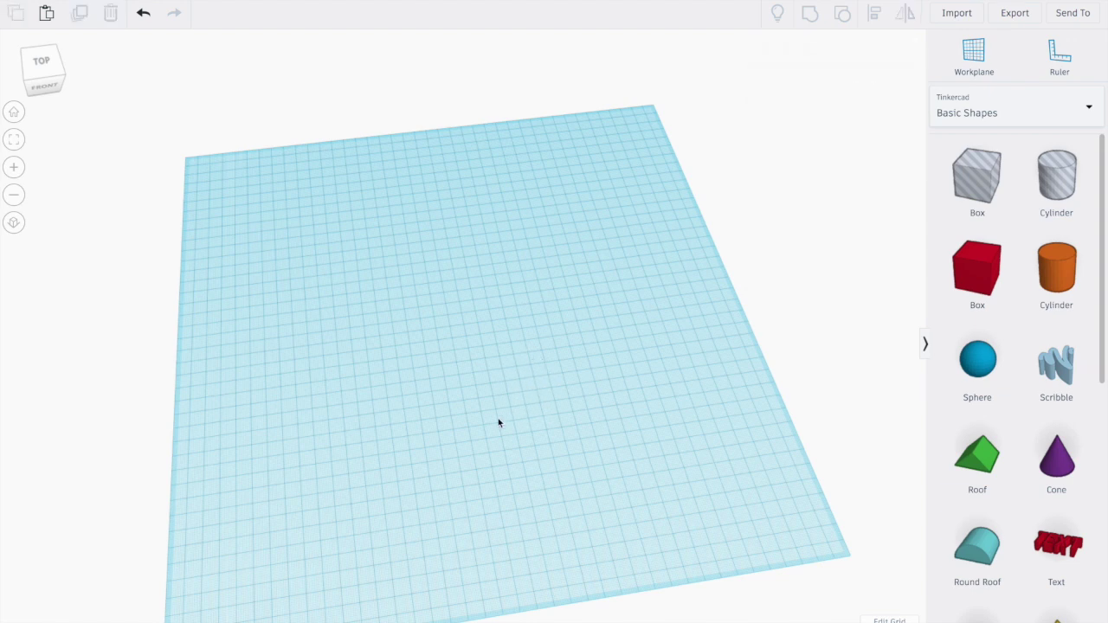
Place a sphere near the middle of the workplane and raise it well above the surface.
right_click_drag(497, 423, 463, 412)
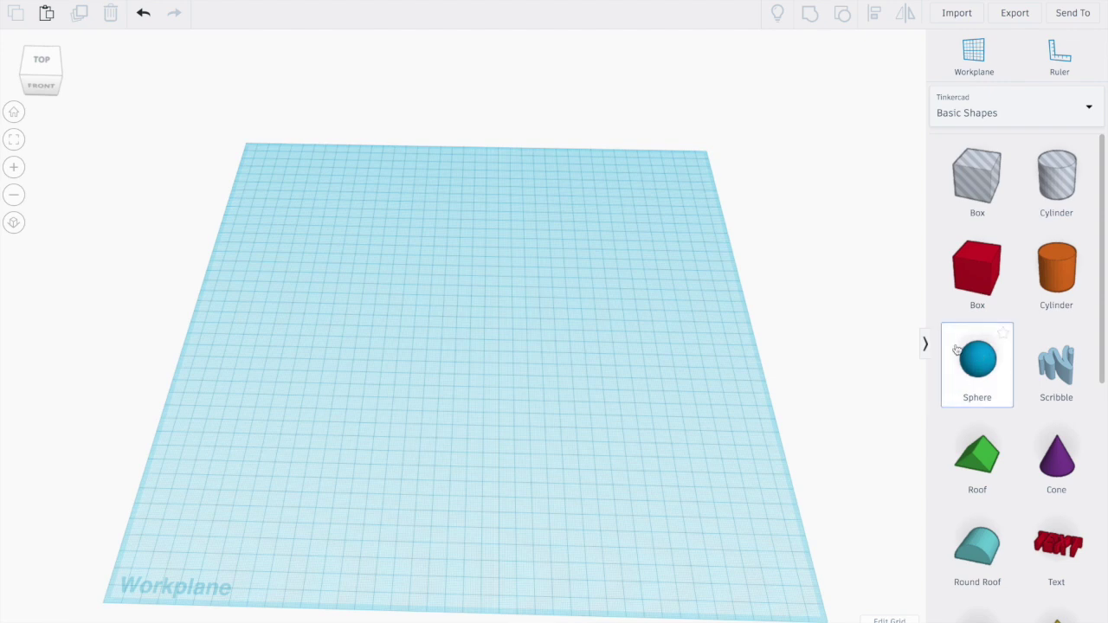
left_click_drag(977, 362, 487, 349)
left_click(472, 353)
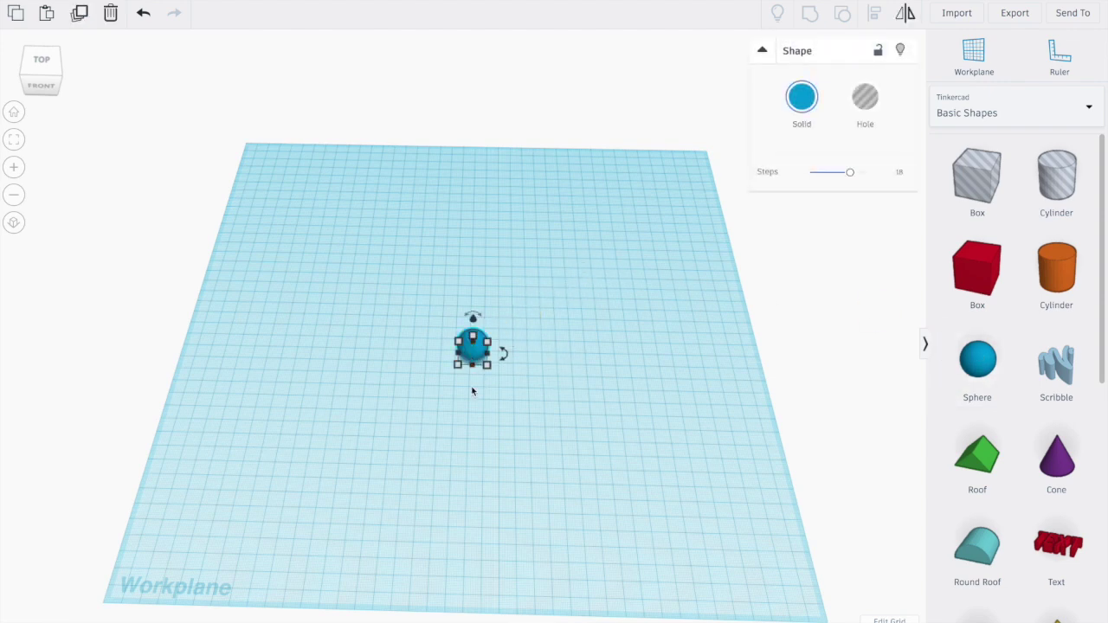
key("ctrl+Up")
key("ctrl+Up")
key("ctrl+Up")
key("ctrl+Up")
key("ctrl+Up")
key("ctrl+Up")
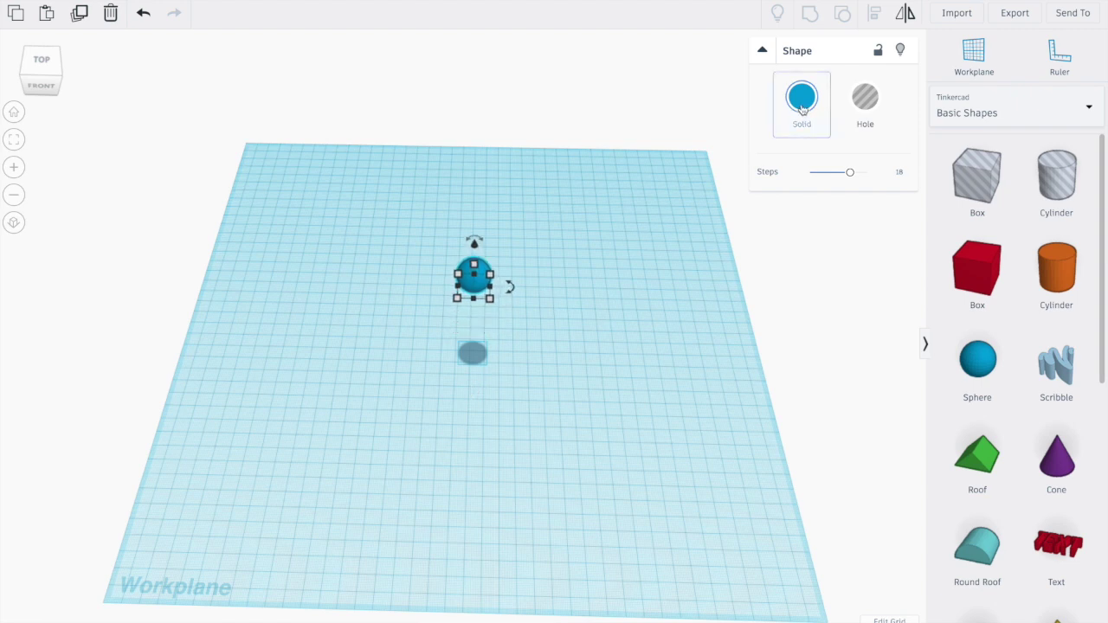
Colour the raised sphere yellow and enlarge it to more than twice its size.
left_click(802, 105)
left_click(837, 218)
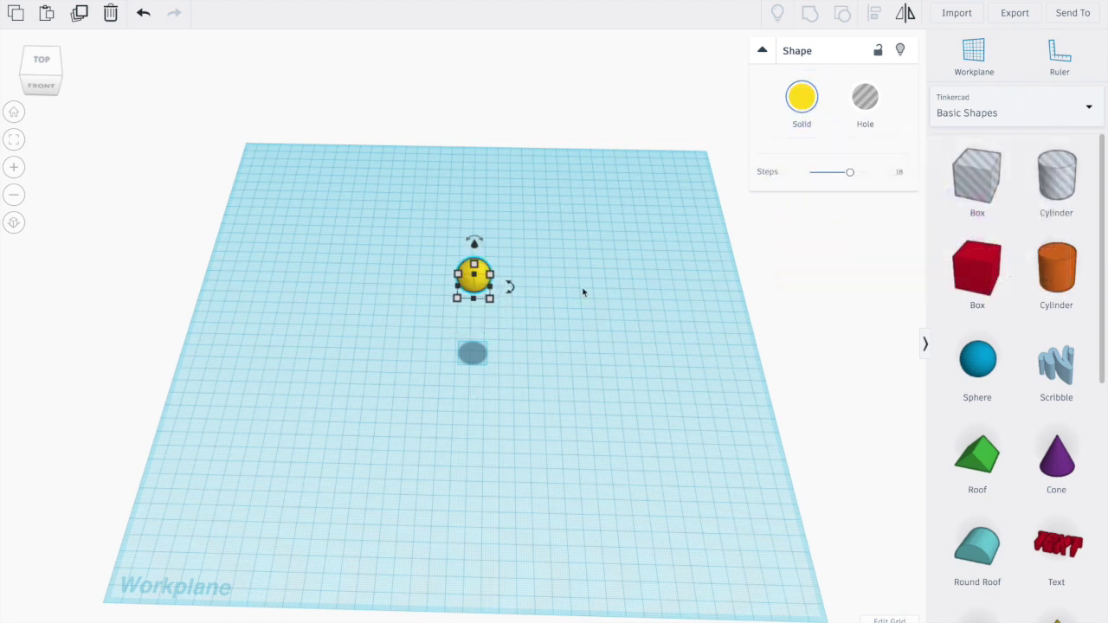
left_click_drag(490, 299, 512, 340)
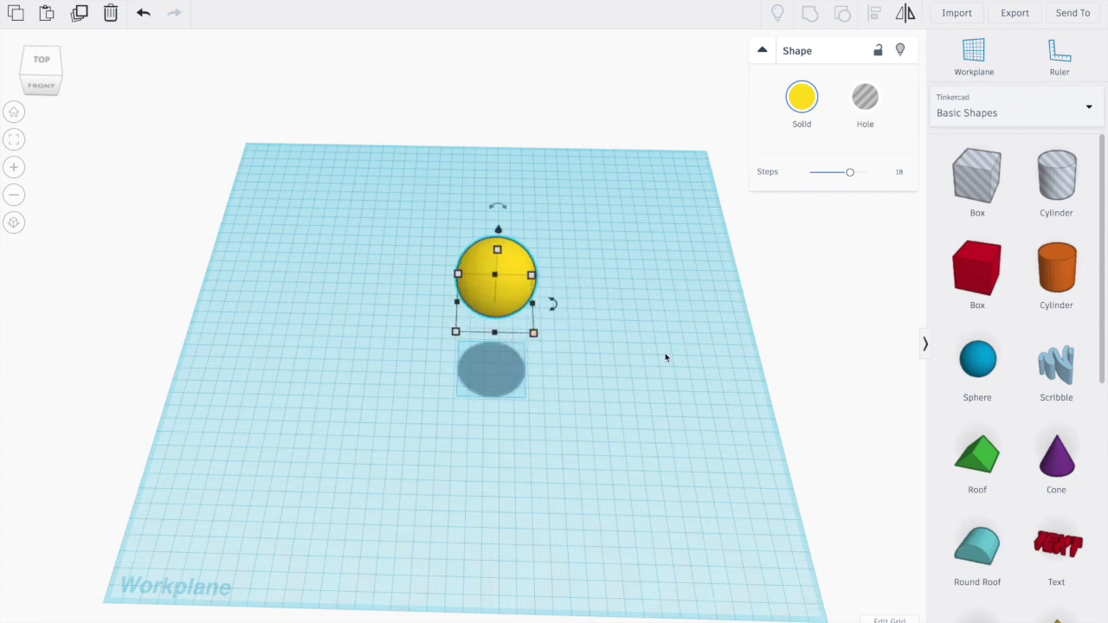
Place a small sphere left of the yellow one and make two copies, one about 84 mm in front and one diagonally towards the yellow sphere.
left_click(979, 369)
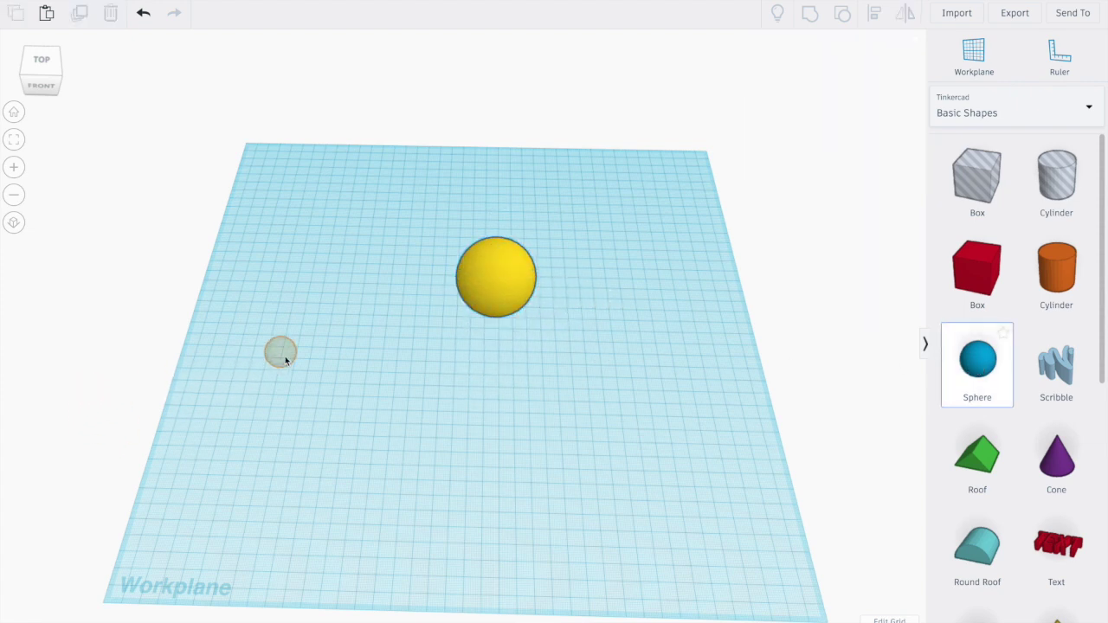
left_click(282, 348)
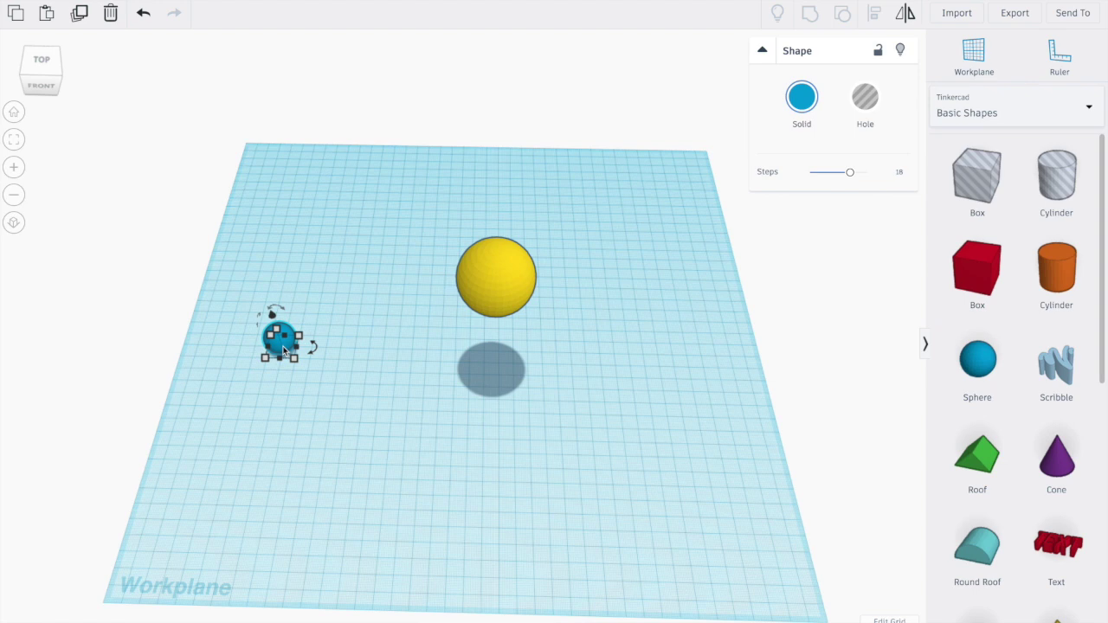
left_click(283, 349)
left_click_drag(285, 333, 252, 437, "alt")
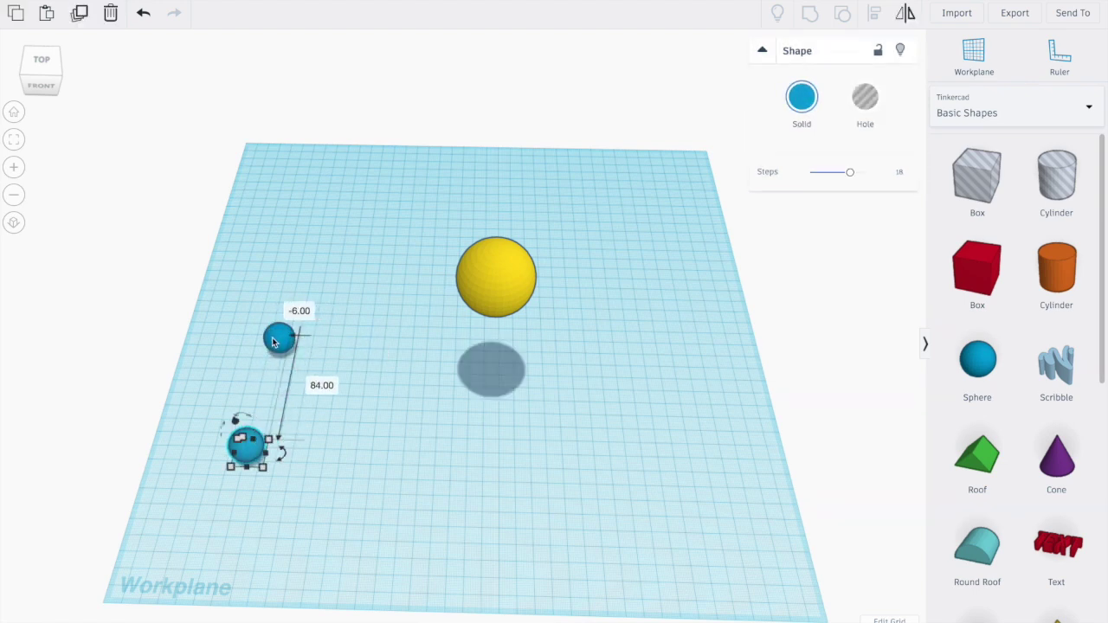
left_click_drag(273, 342, 329, 405, "alt")
Raise the small sphere nearest the yellow one above the workplane and colour it purple.
key("ctrl+Up")
key("ctrl+Up")
key("ctrl+Up")
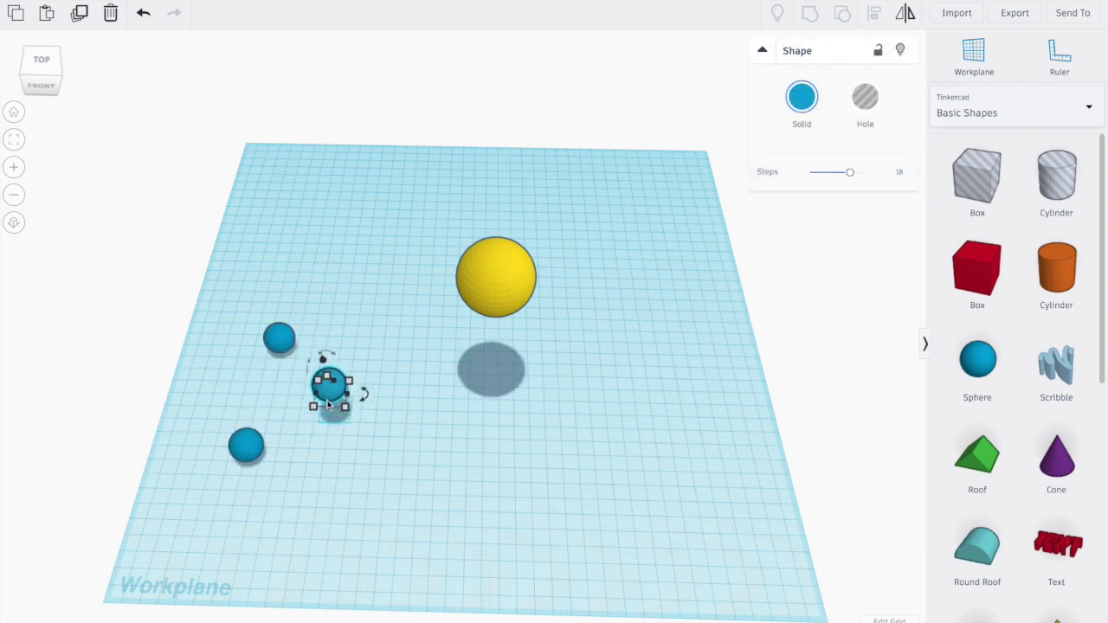
left_click(803, 101)
left_click(953, 217)
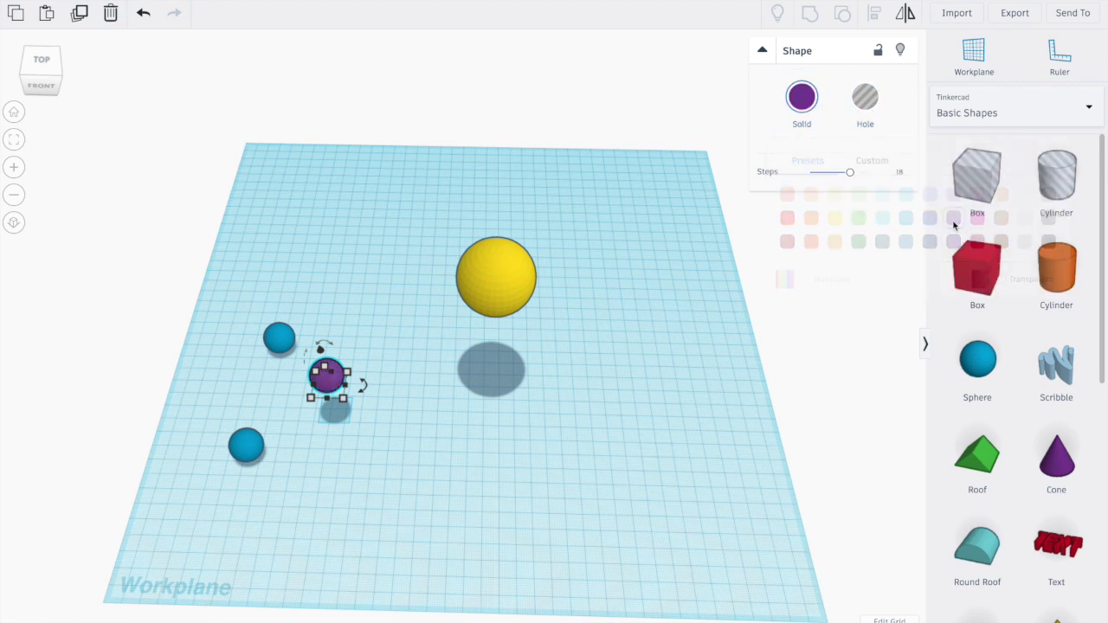
Colour the frontmost small sphere green.
left_click(244, 451)
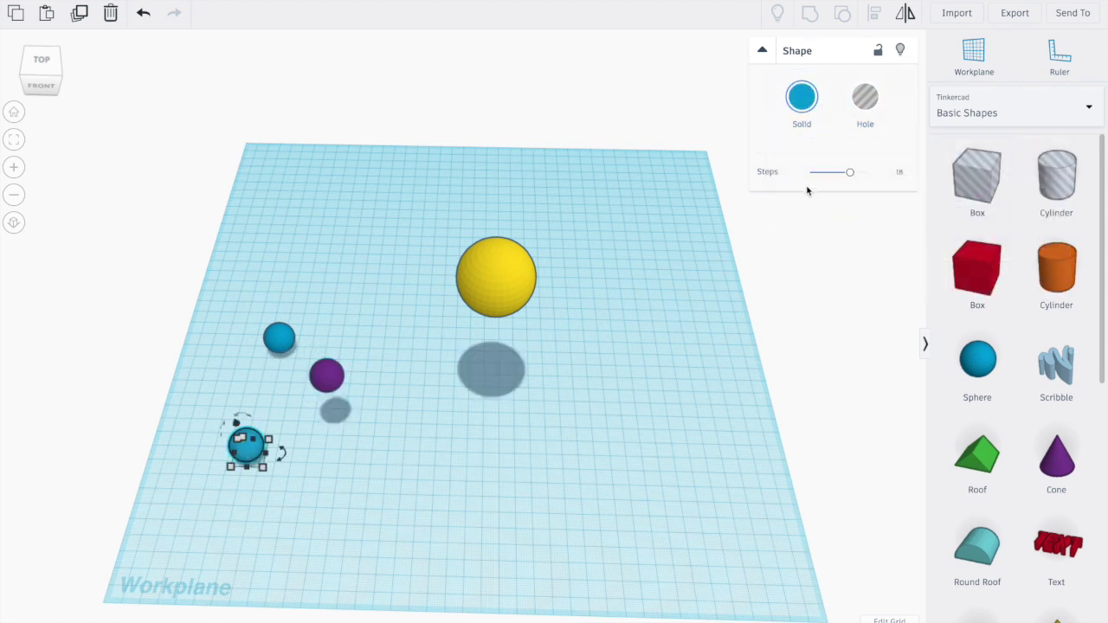
left_click(804, 100)
left_click(858, 217)
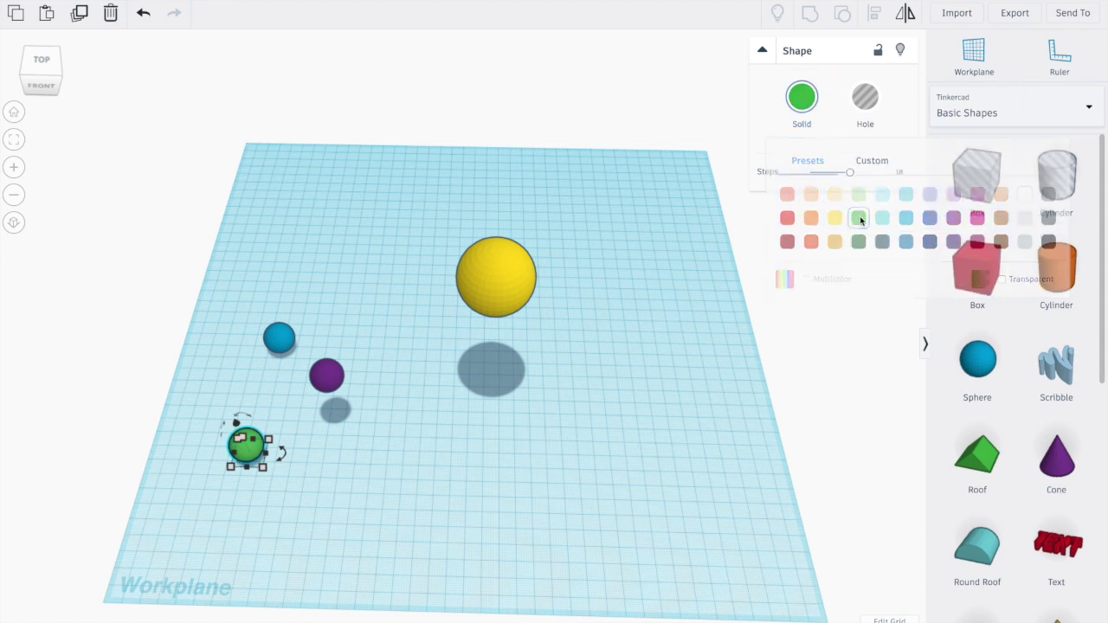
left_click(415, 458)
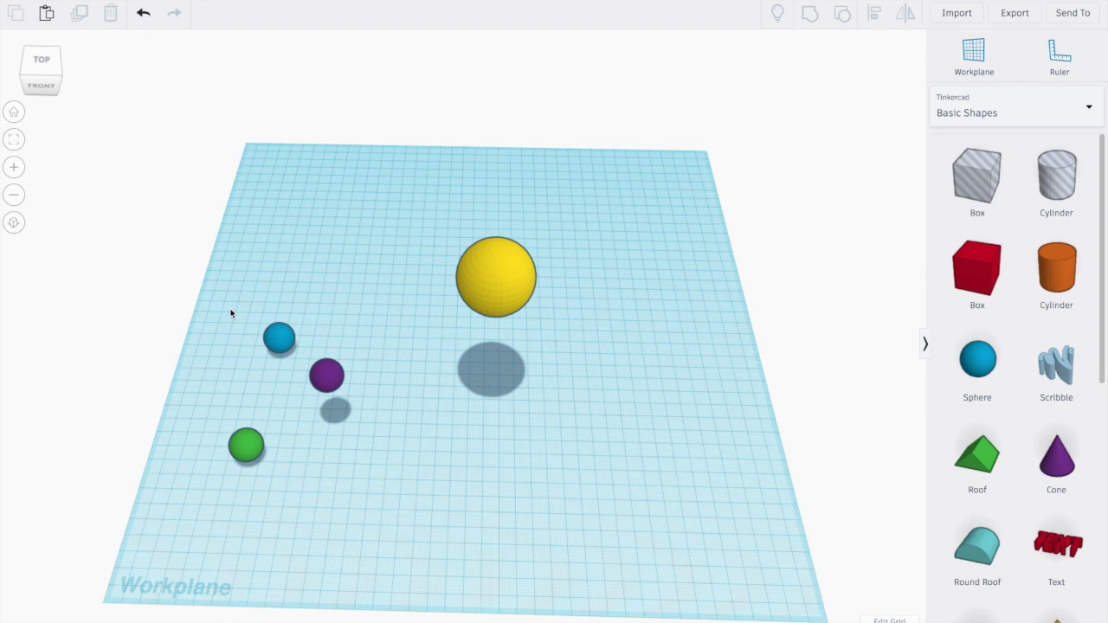
Group the blue, purple and green spheres and duplicate the group in place.
left_click_drag(230, 311, 348, 478)
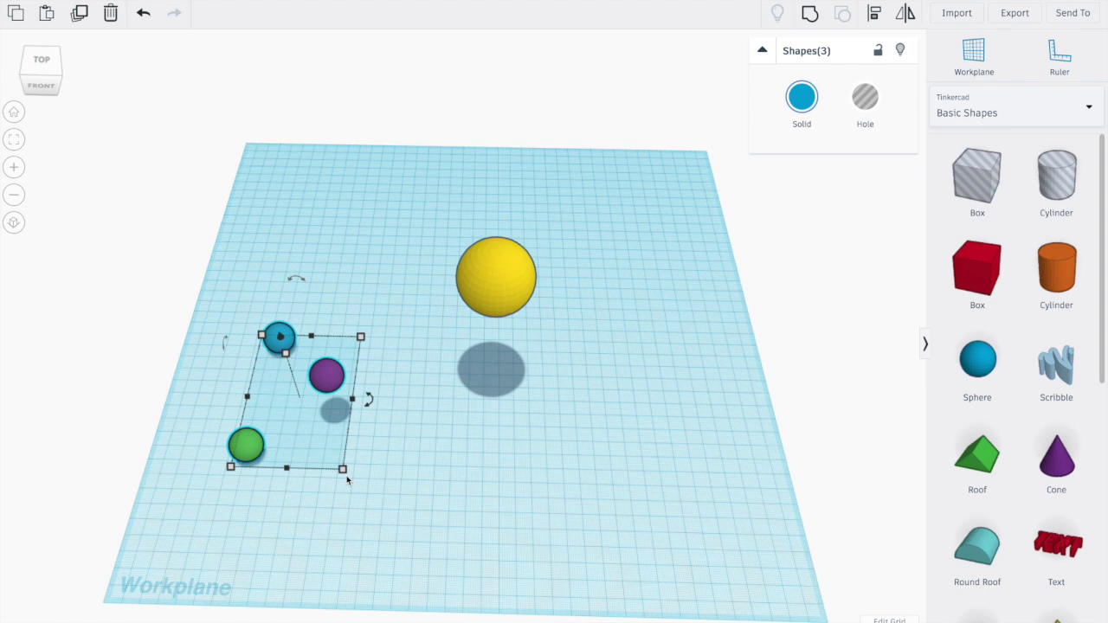
left_click(811, 14)
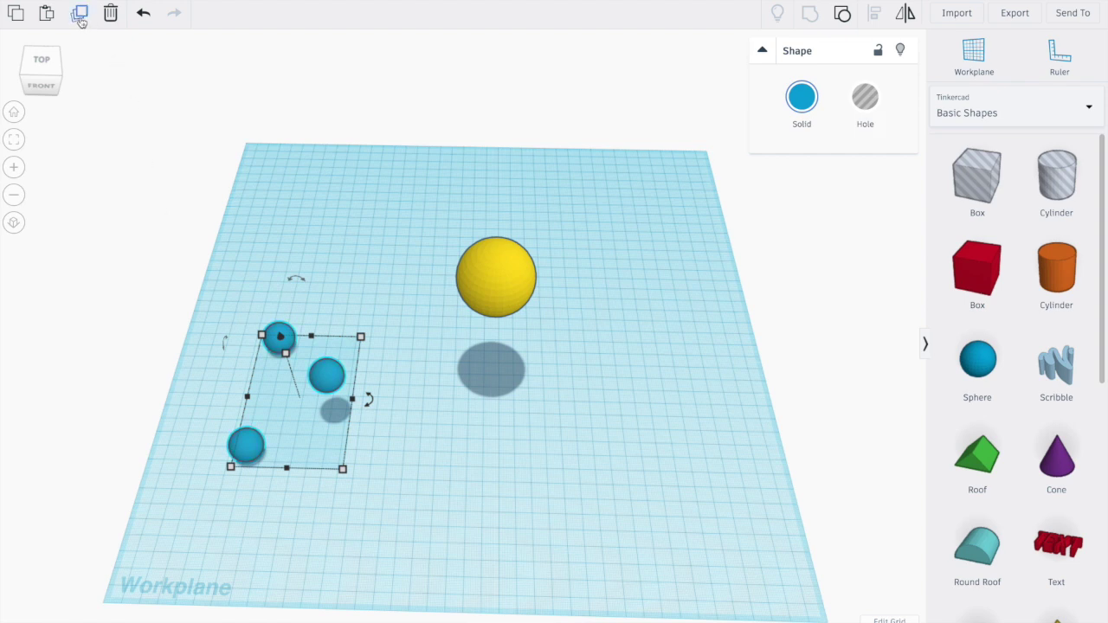
Centre-align the group copy on the fixed yellow sphere in all three directions, and duplicate both with the same offset repeated.
left_click(517, 289, "shift")
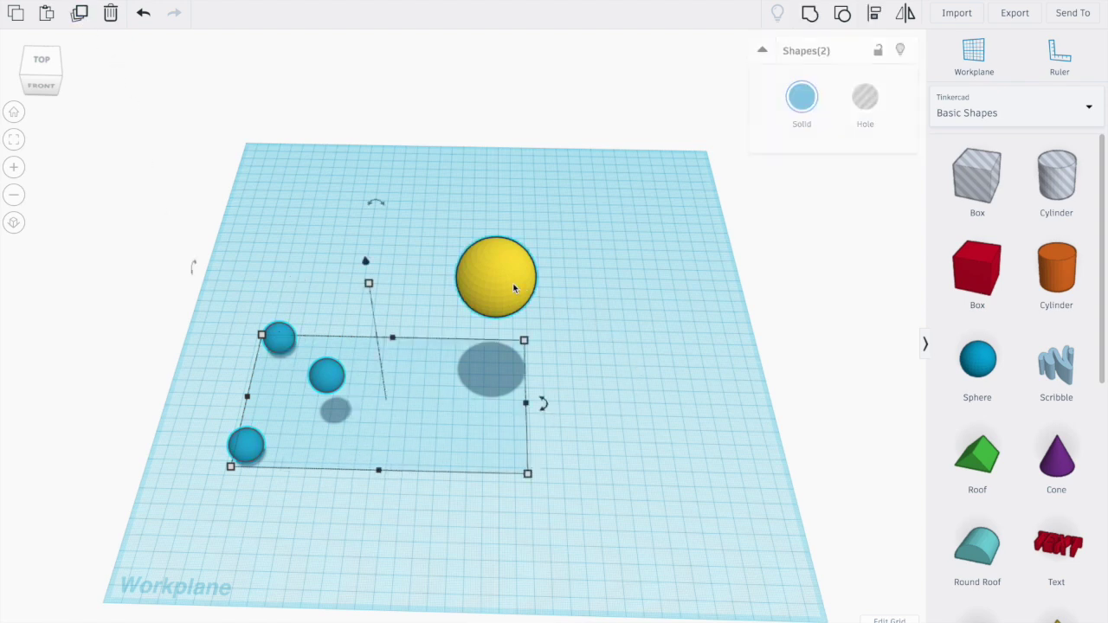
left_click(875, 19)
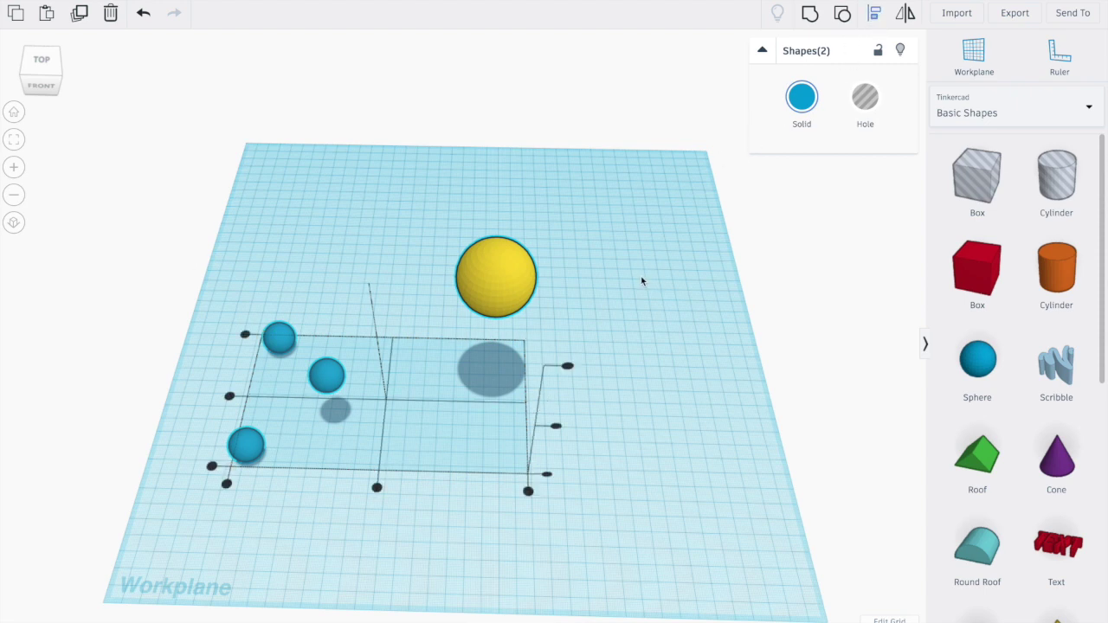
left_click(506, 273)
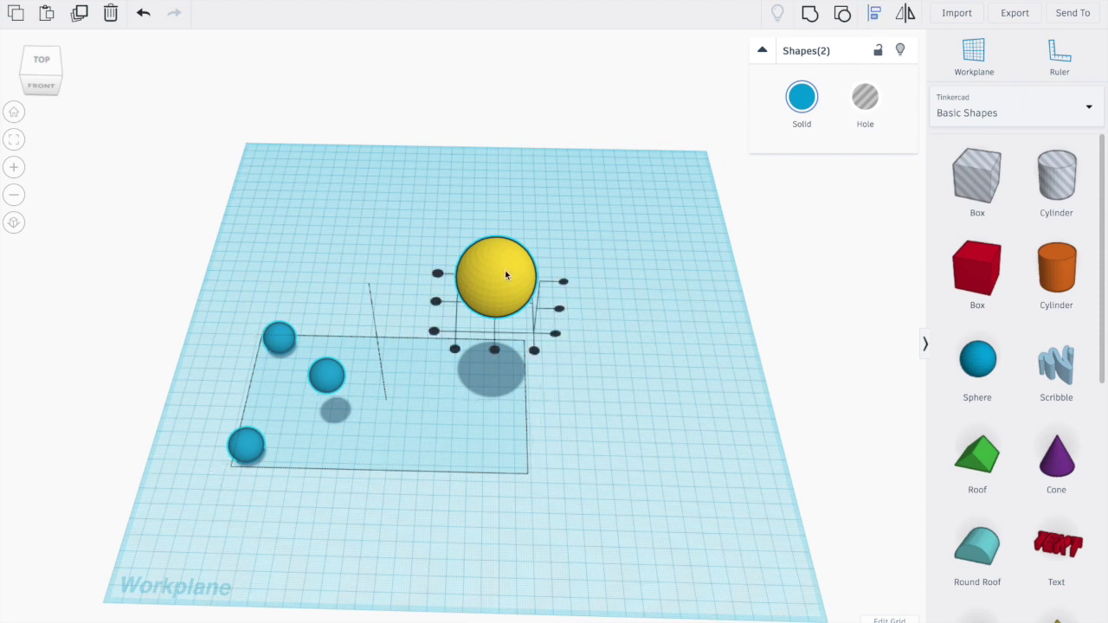
left_click(560, 312)
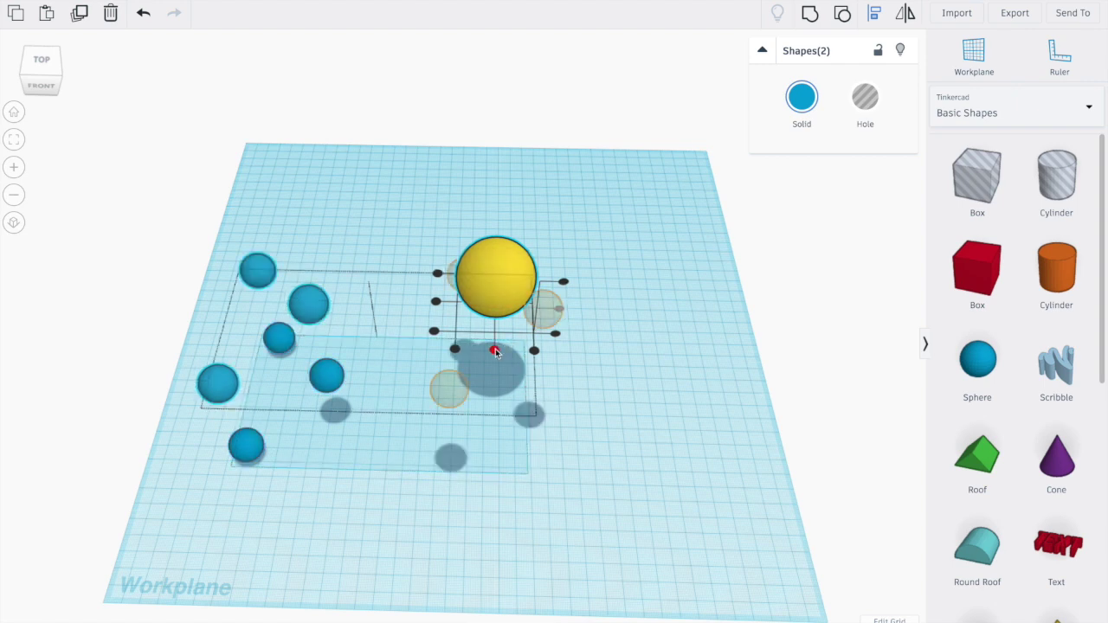
left_click(494, 349)
left_click(436, 302)
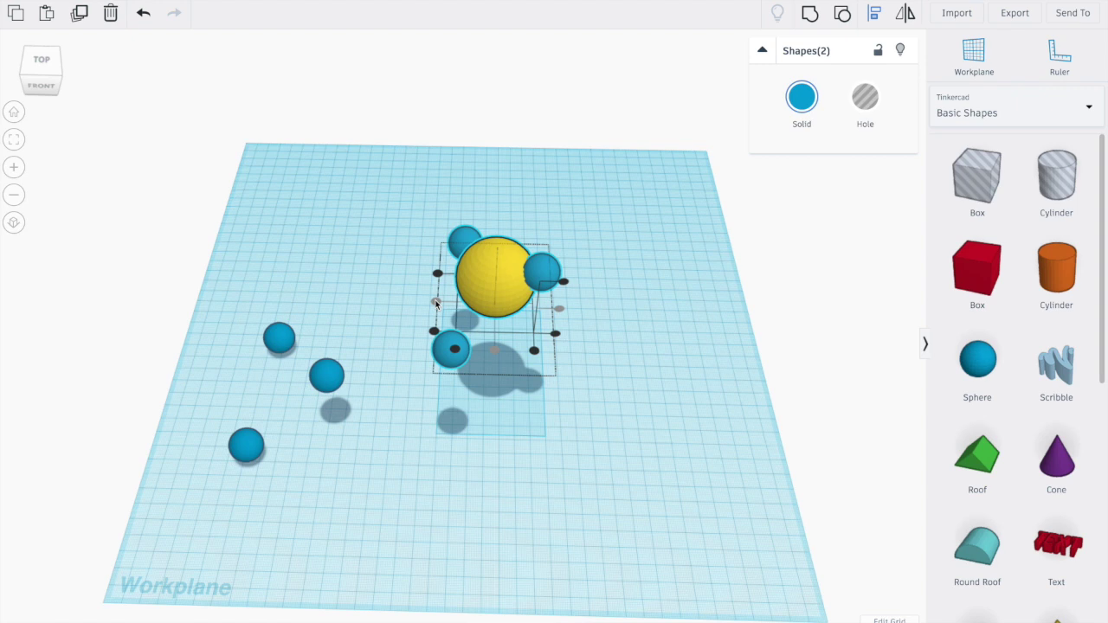
left_click(79, 13)
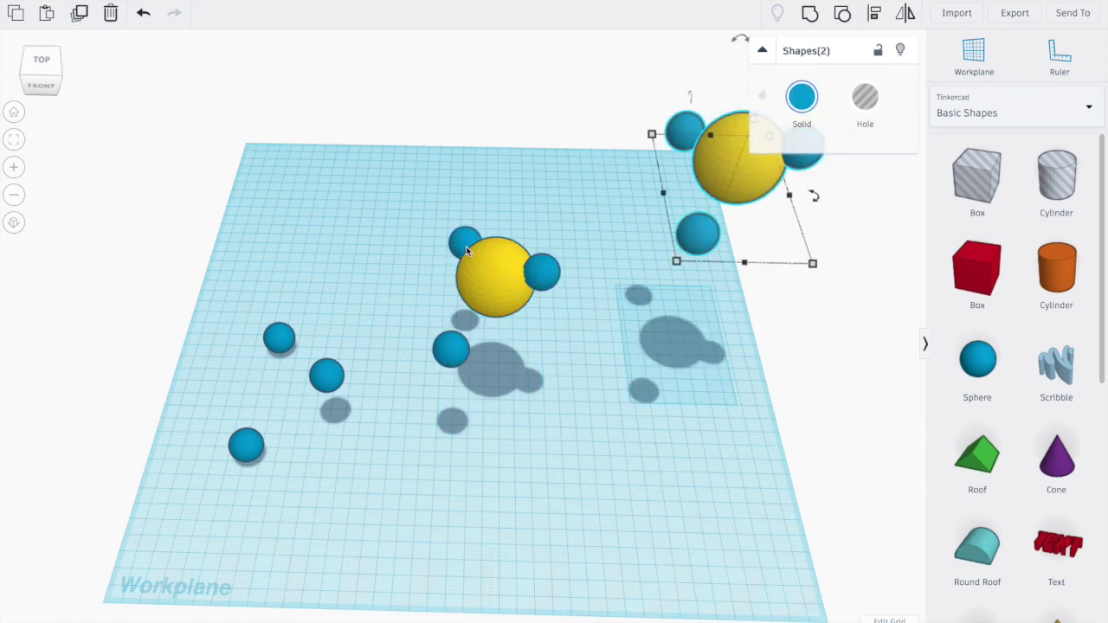
Delete the sphere group centred on the original yellow sphere and the duplicate of the yellow sphere.
left_click(449, 355)
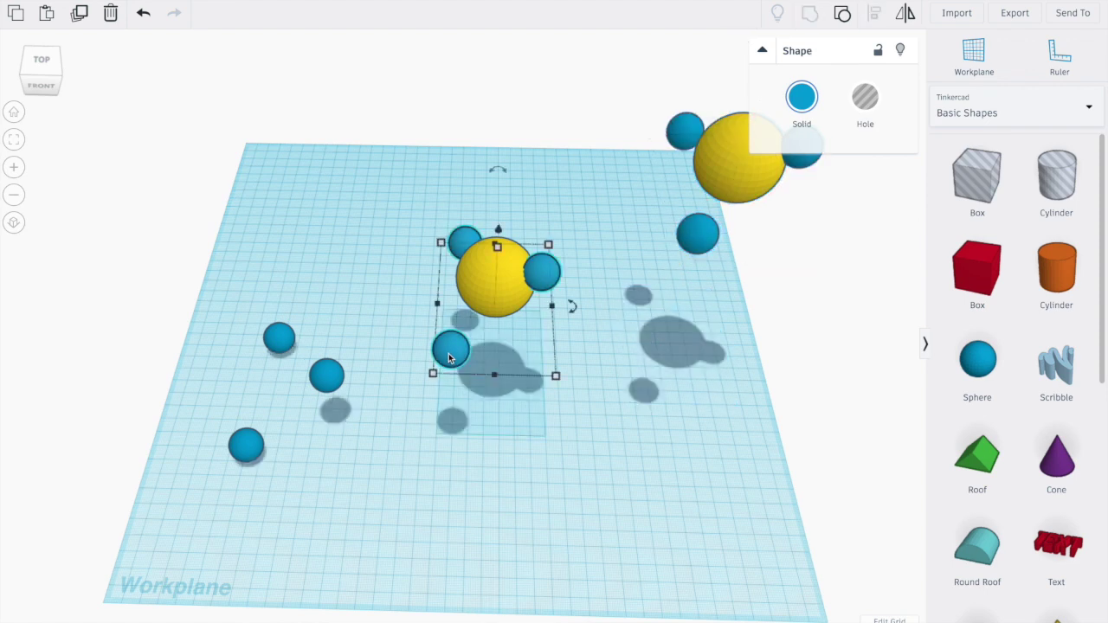
key("Delete")
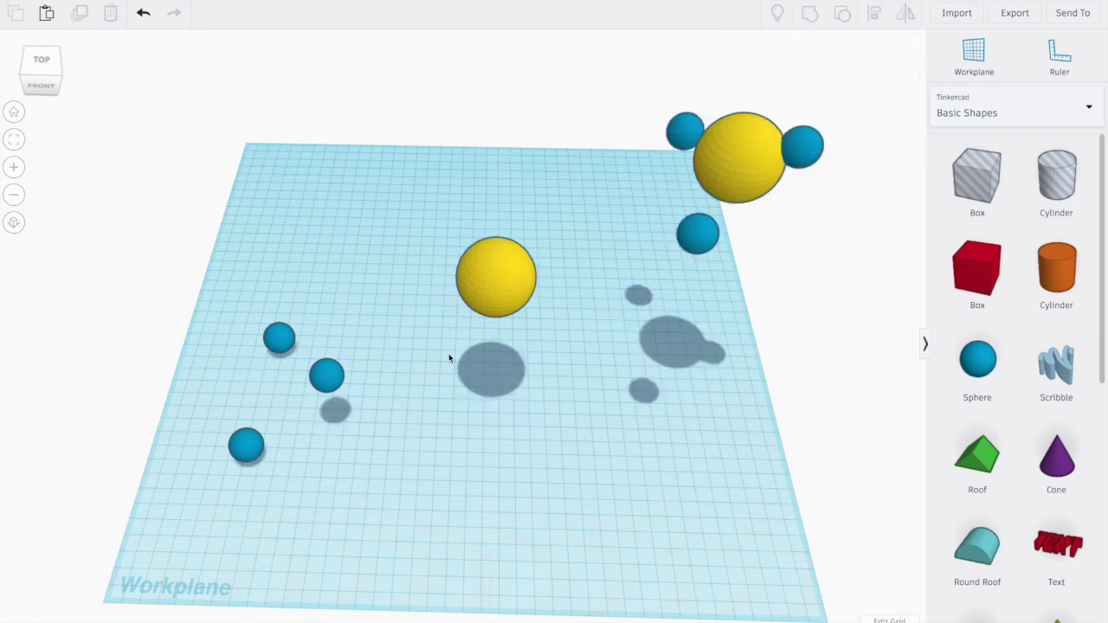
left_click(741, 157)
key("Delete")
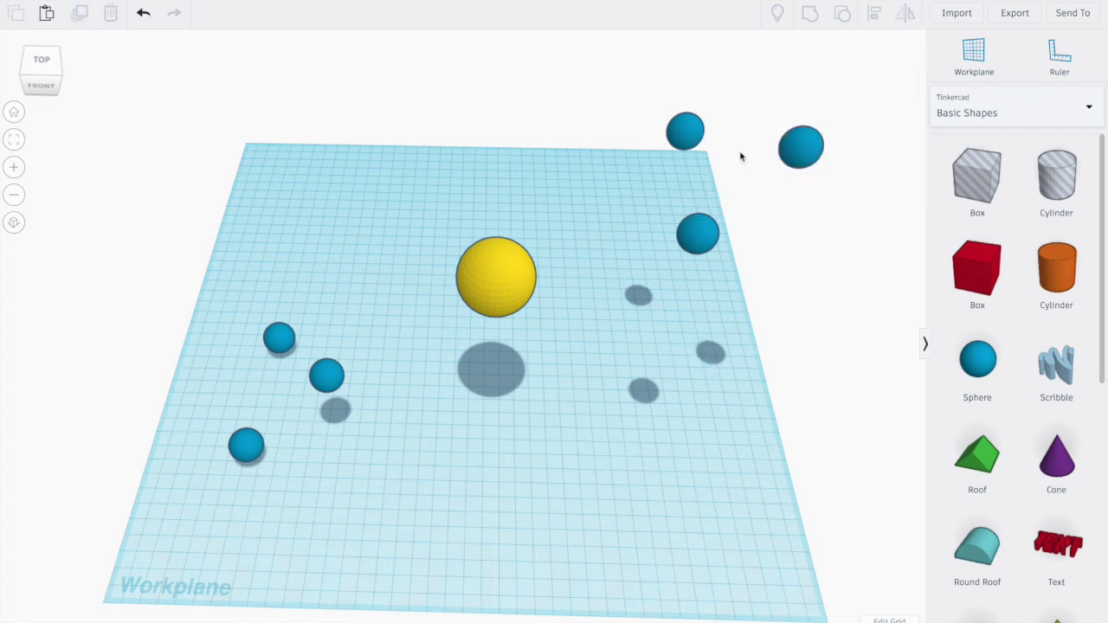
Turn the far sphere group into a hole and rotate it with the solid group around the yellow sphere, ending with a horizontal quarter turn.
left_click(689, 141)
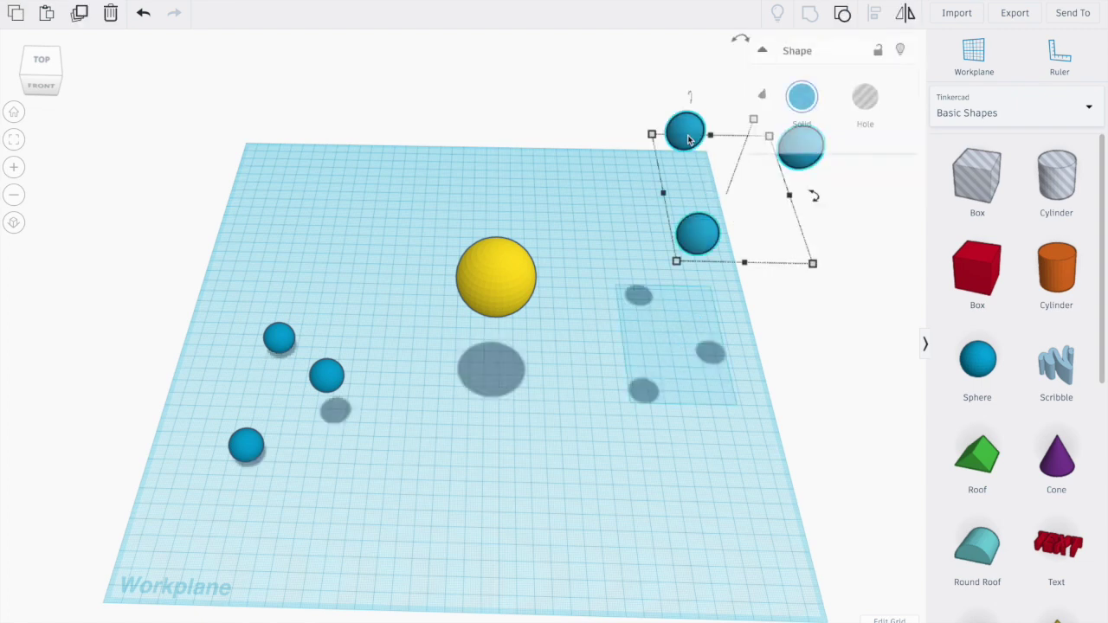
left_click(865, 101)
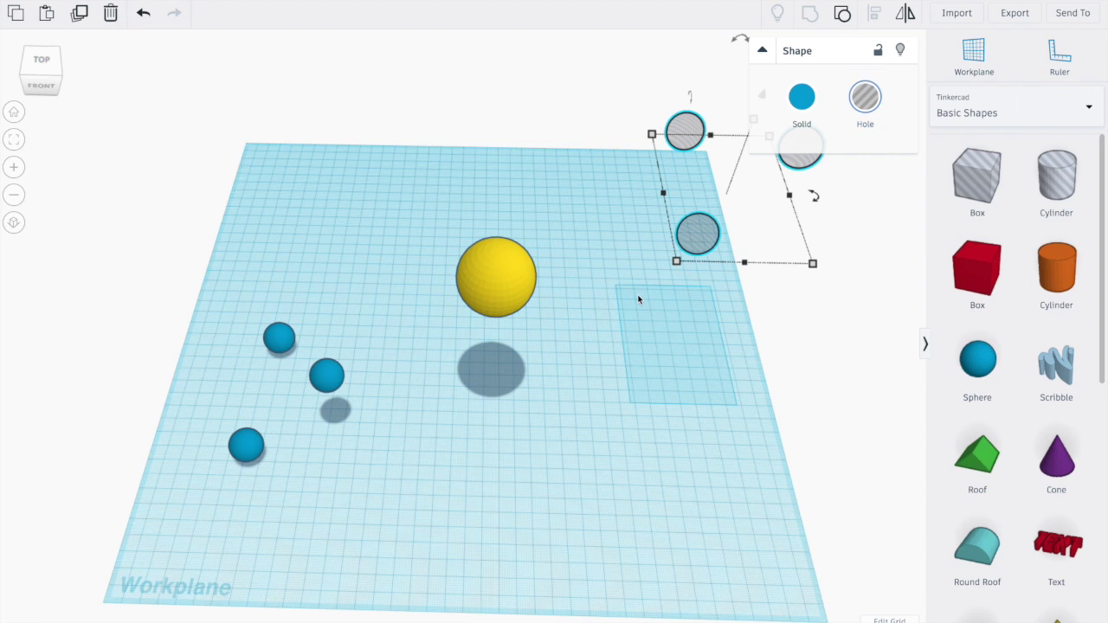
left_click(254, 448)
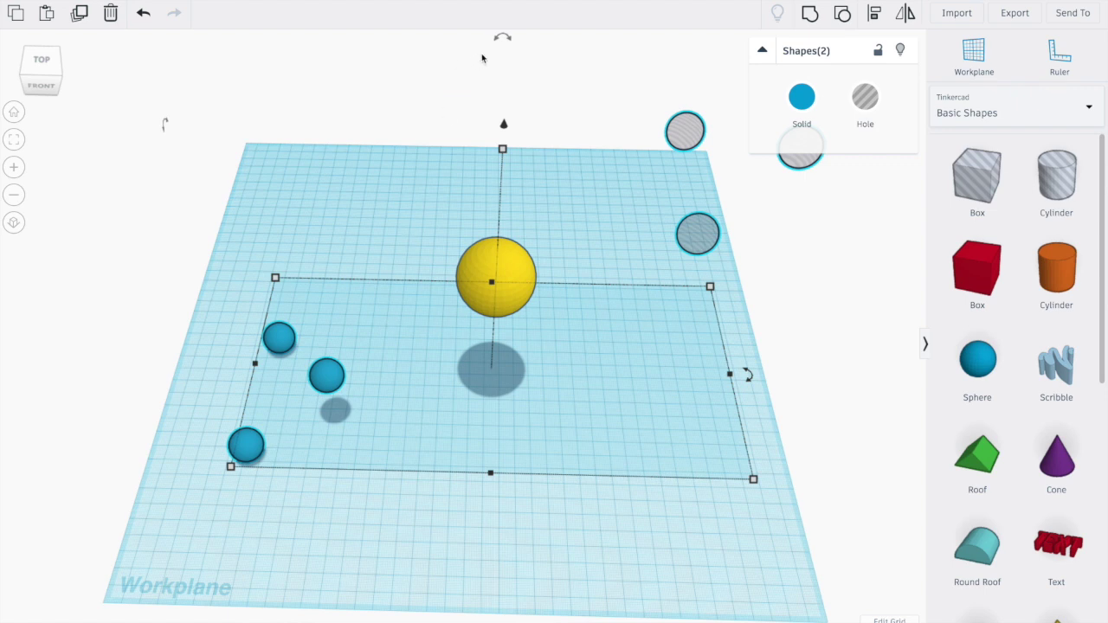
mouse_move(506, 45)
left_click_drag(506, 46, 575, 428)
left_click_drag(705, 372, 476, 594)
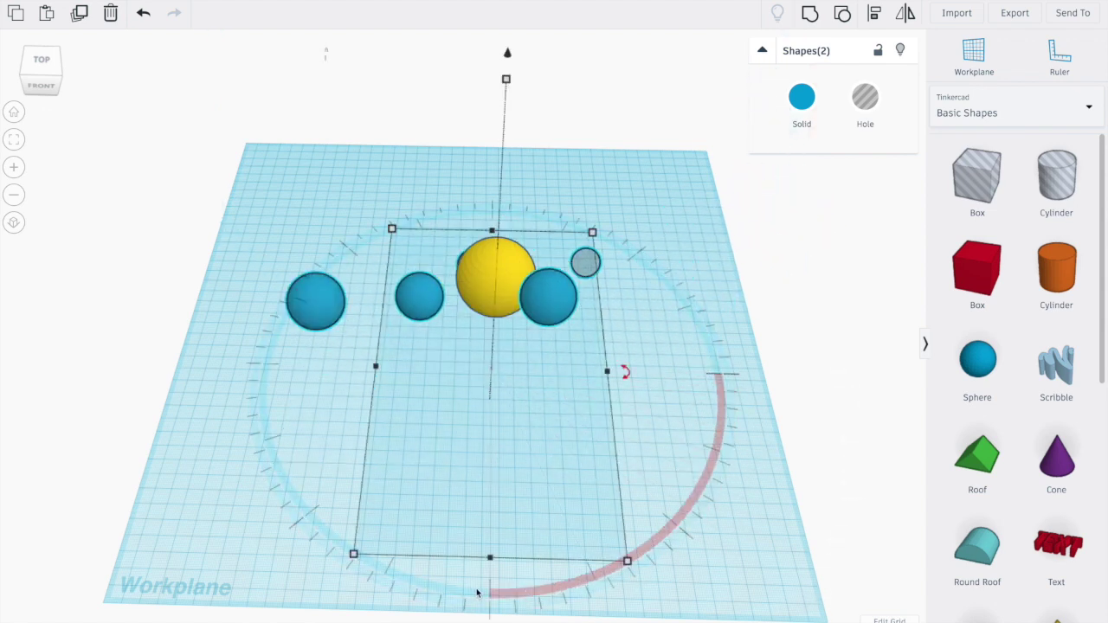
Delete the hole group and ungroup the remaining three small spheres.
left_click(591, 263)
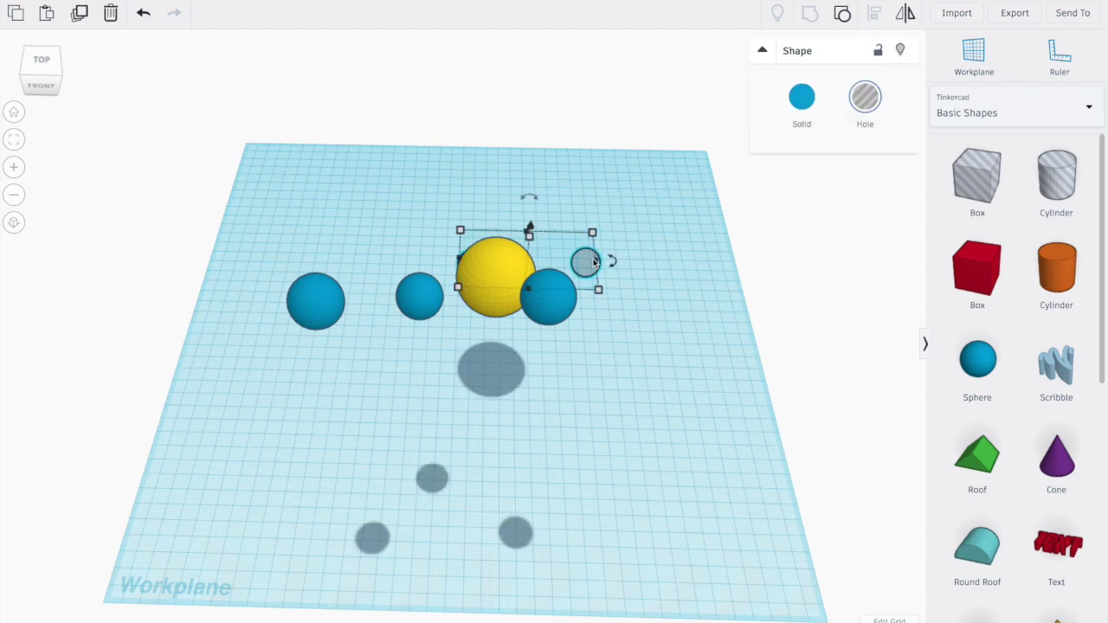
key("Delete")
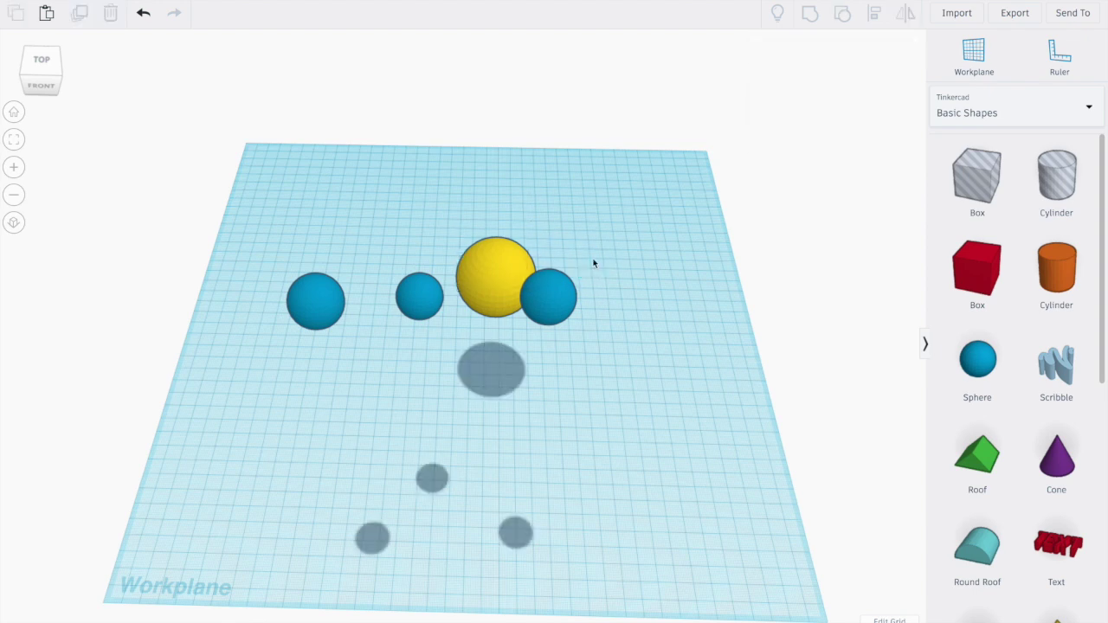
left_click(559, 303)
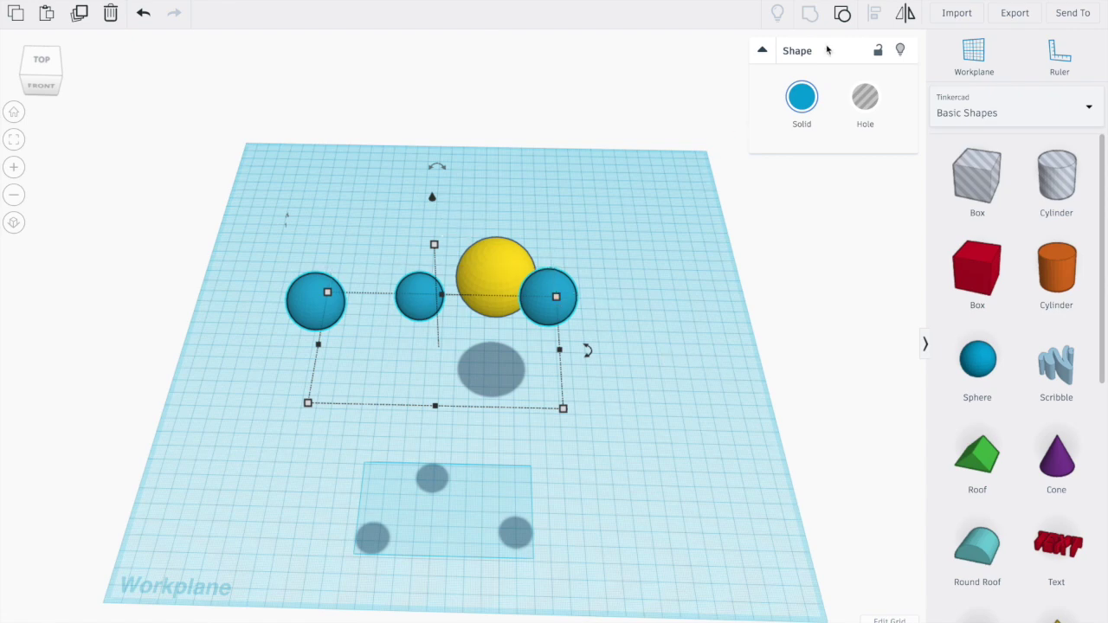
left_click(844, 14)
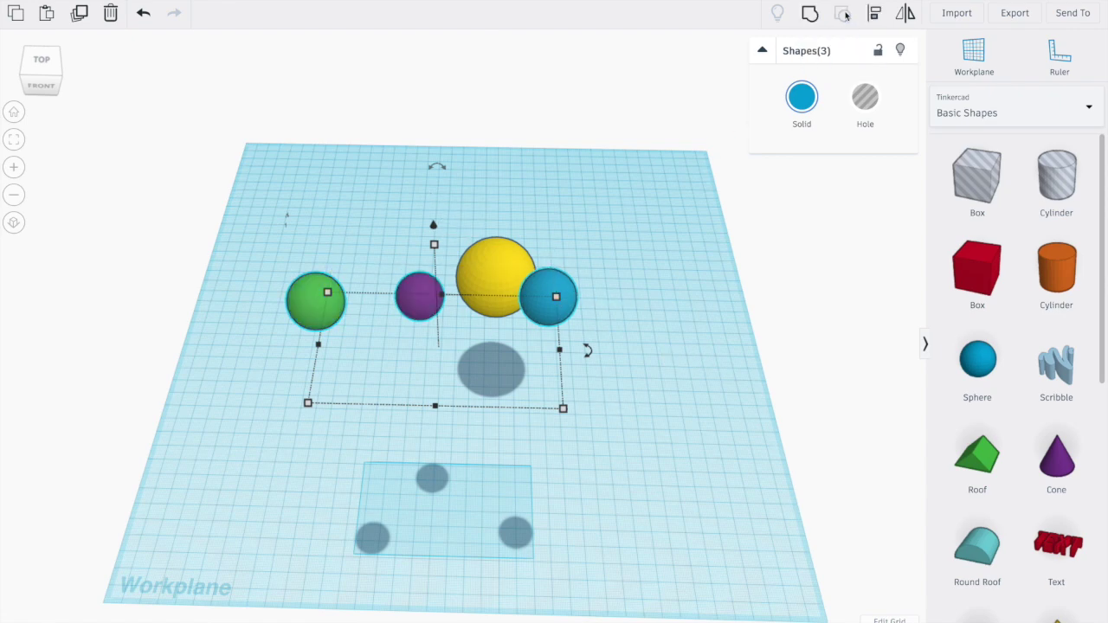
mouse_move(687, 370)
right_mouse_down()
mouse_move(596, 416)
mouse_move(546, 370)
mouse_move(502, 277)
mouse_move(493, 297)
mouse_move(522, 373)
mouse_move(754, 352)
mouse_move(684, 351)
right_mouse_up()
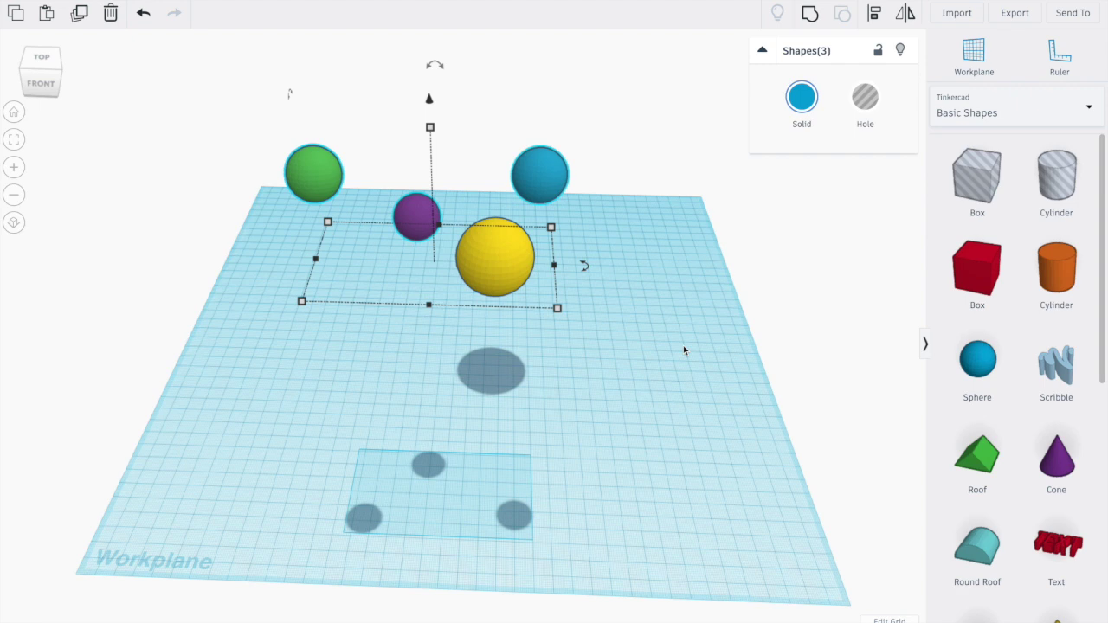